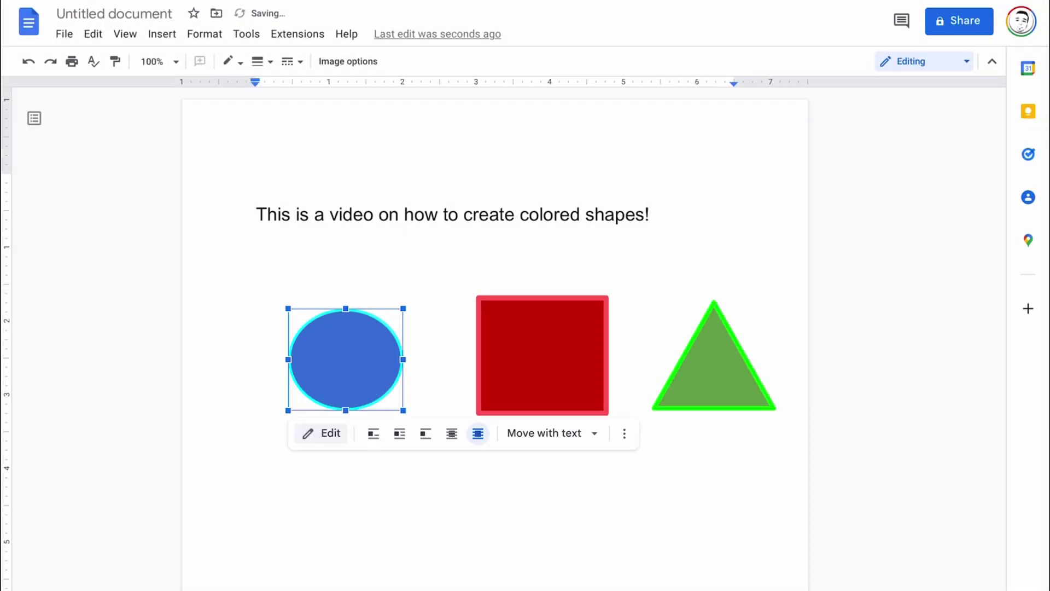
Shift the red square, green triangle and blue circle slightly left beneath the text line, then clear the selection
{"action": "left_click_drag", "start_coordinate": [543, 355], "coordinate": [495, 355]}
{"action": "left_click_drag", "start_coordinate": [714, 356], "coordinate": [683, 360]}
{"action": "left_click", "coordinate": [345, 359]}
{"action": "left_click_drag", "start_coordinate": [345, 360], "coordinate": [319, 360]}
{"action": "left_click", "coordinate": [258, 276]}
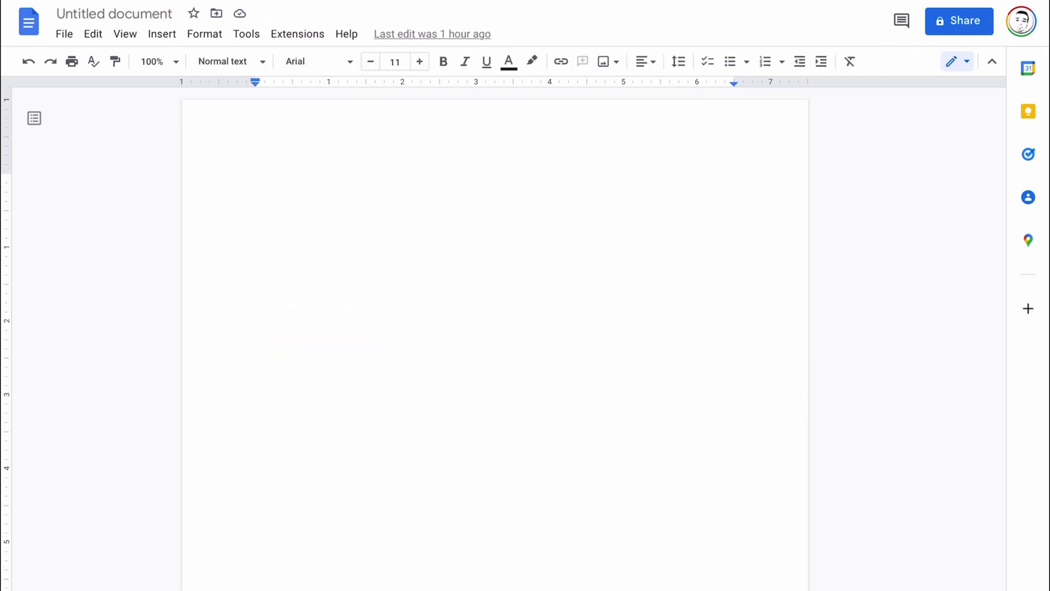
Insert a new drawing and draw an oval about 5.4 in wide and 4.8 in high on its canvas
{"action": "left_click", "coordinate": [162, 34]}
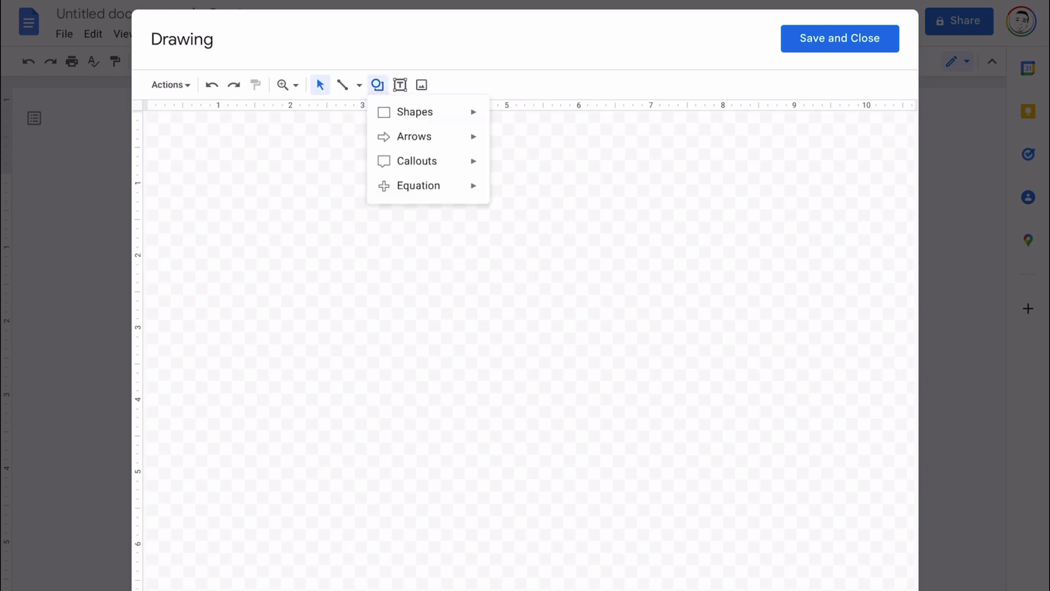
{"action": "mouse_move", "coordinate": [415, 112]}
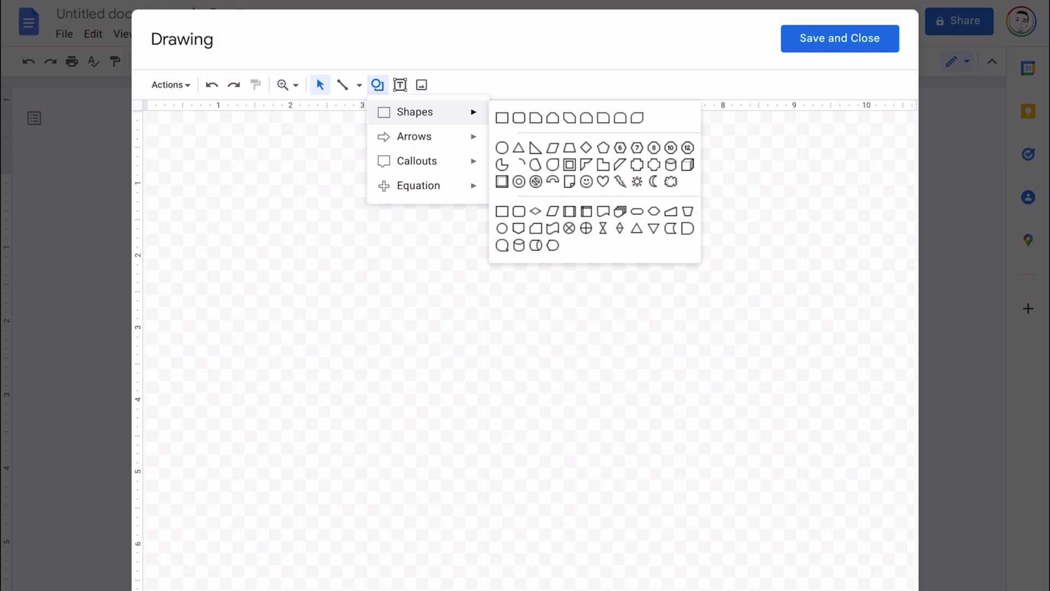
{"action": "mouse_move", "coordinate": [414, 136]}
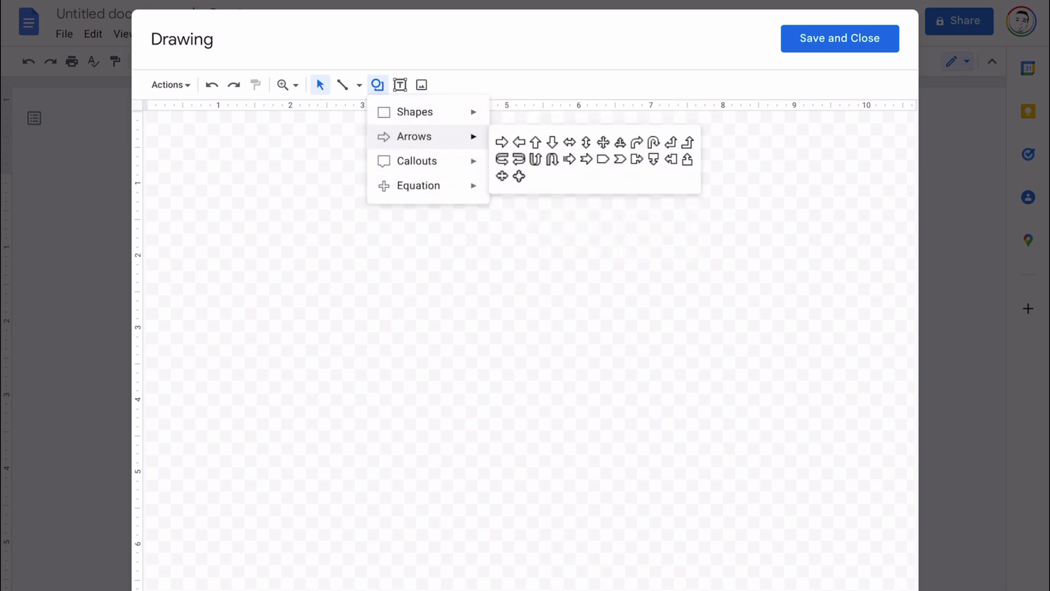
{"action": "mouse_move", "coordinate": [417, 161]}
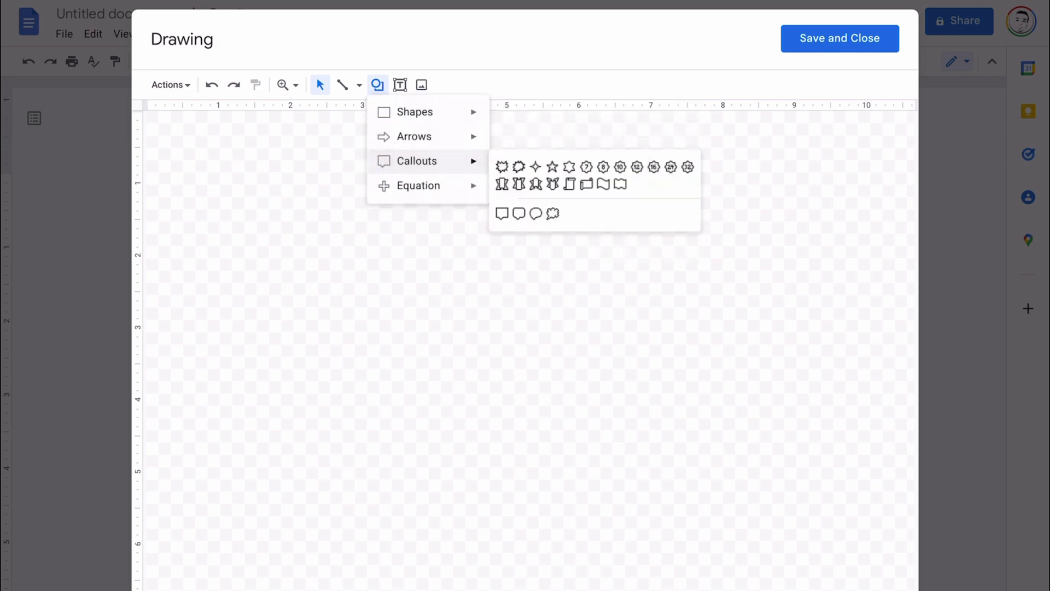
{"action": "mouse_move", "coordinate": [419, 186]}
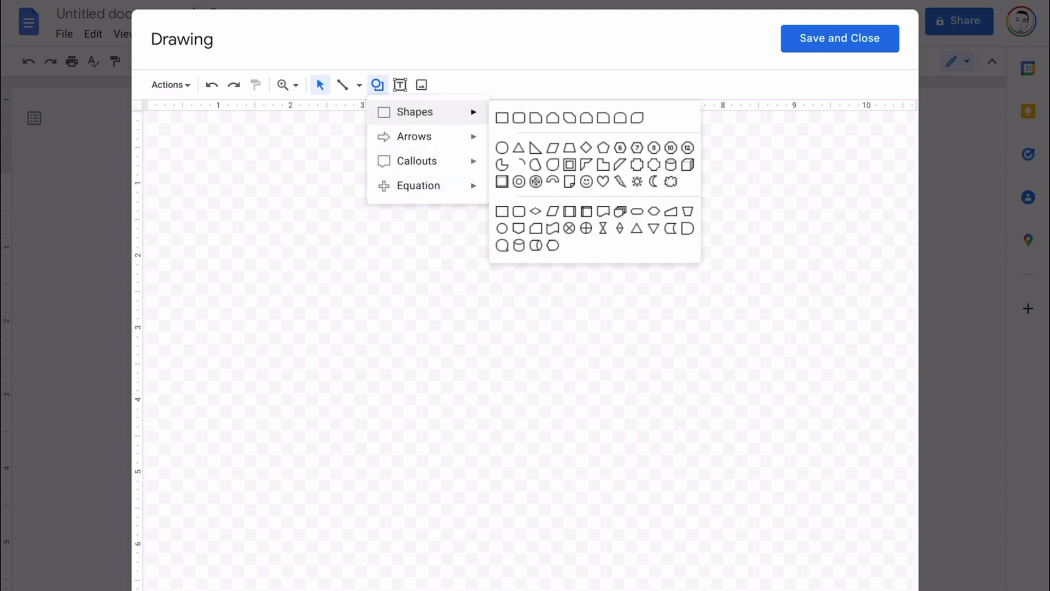
{"action": "left_click", "coordinate": [502, 147]}
{"action": "left_click_drag", "start_coordinate": [289, 183], "coordinate": [682, 532]}
Fill the oval with a medium blue and give it a red border 12px thick
{"action": "left_click", "coordinate": [450, 84]}
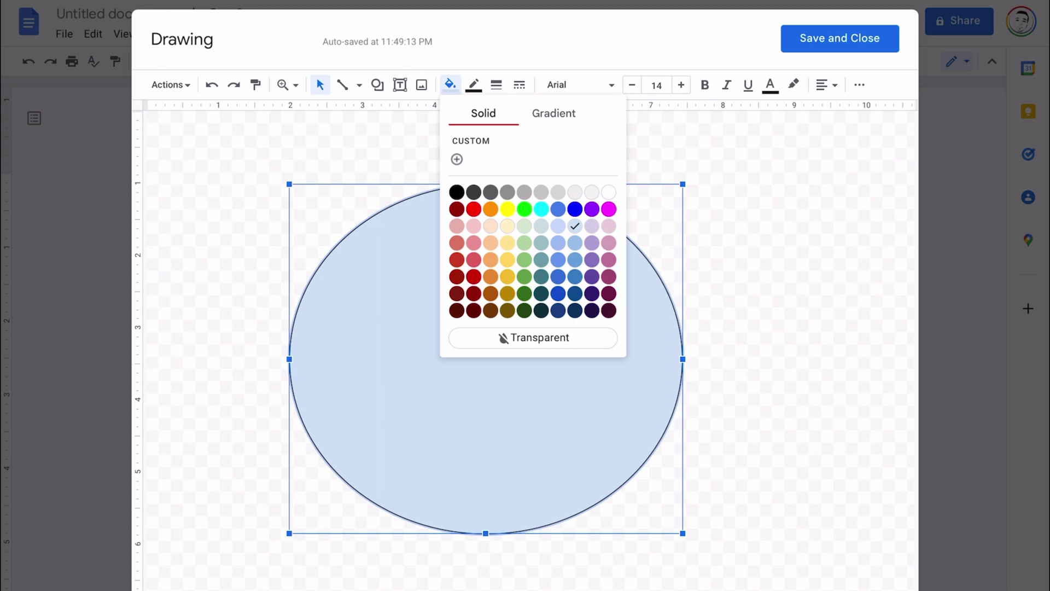
{"action": "left_click", "coordinate": [557, 276]}
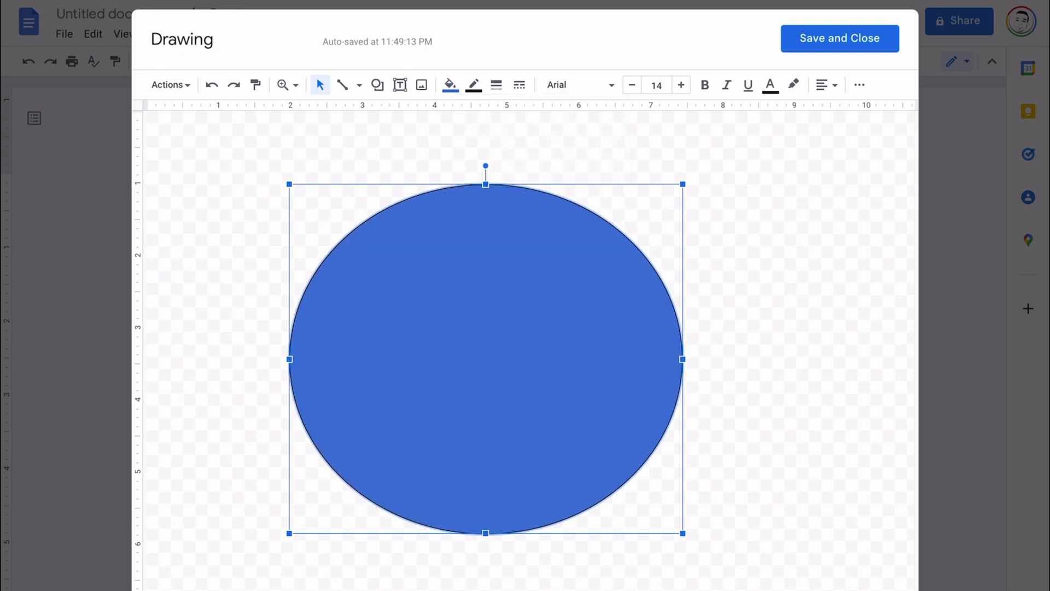
{"action": "left_click", "coordinate": [474, 84]}
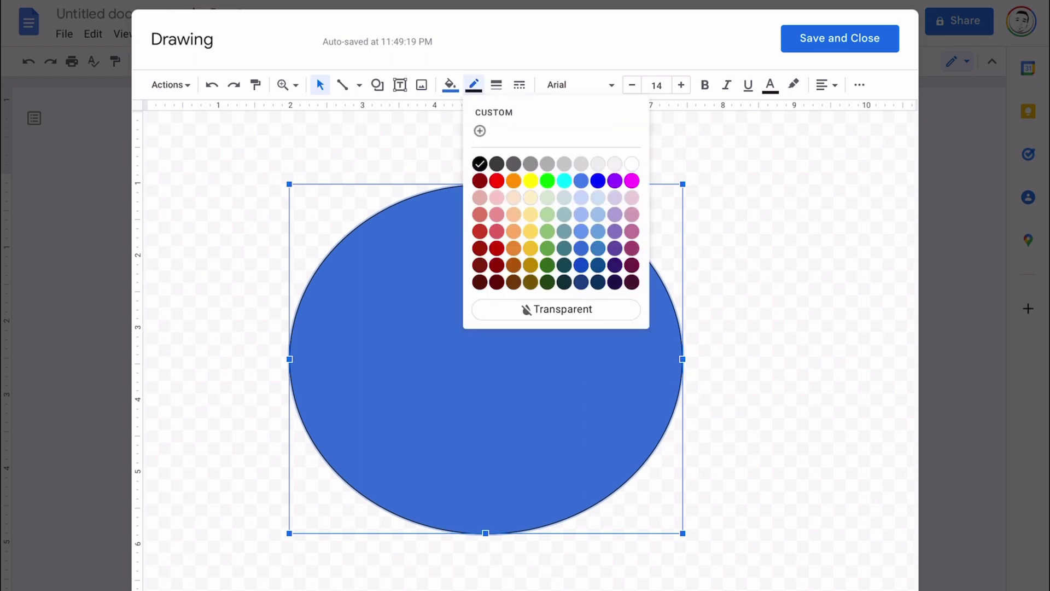
{"action": "left_click", "coordinate": [497, 181]}
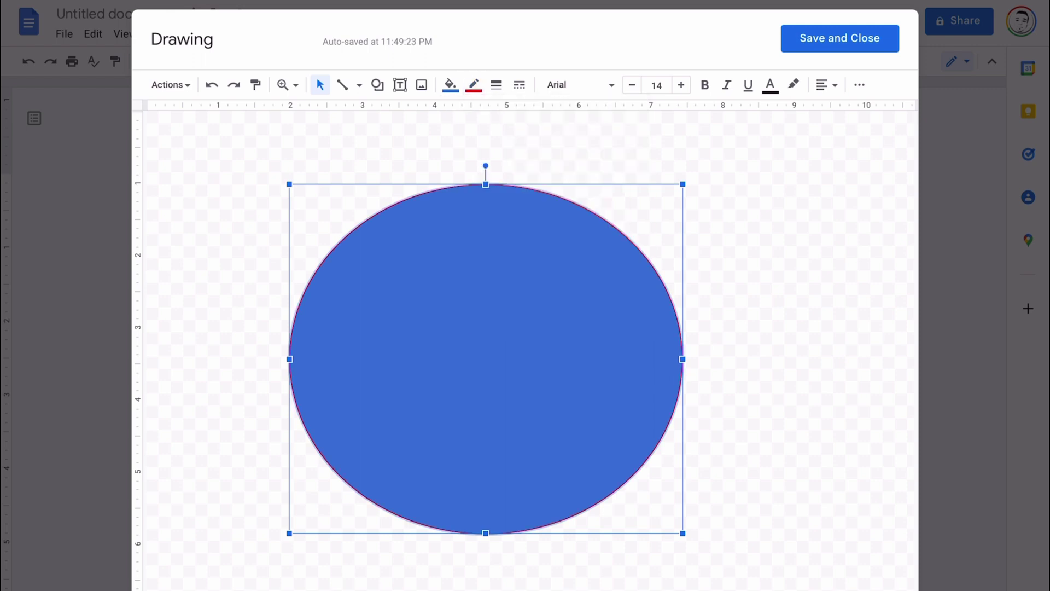
{"action": "left_click", "coordinate": [496, 84]}
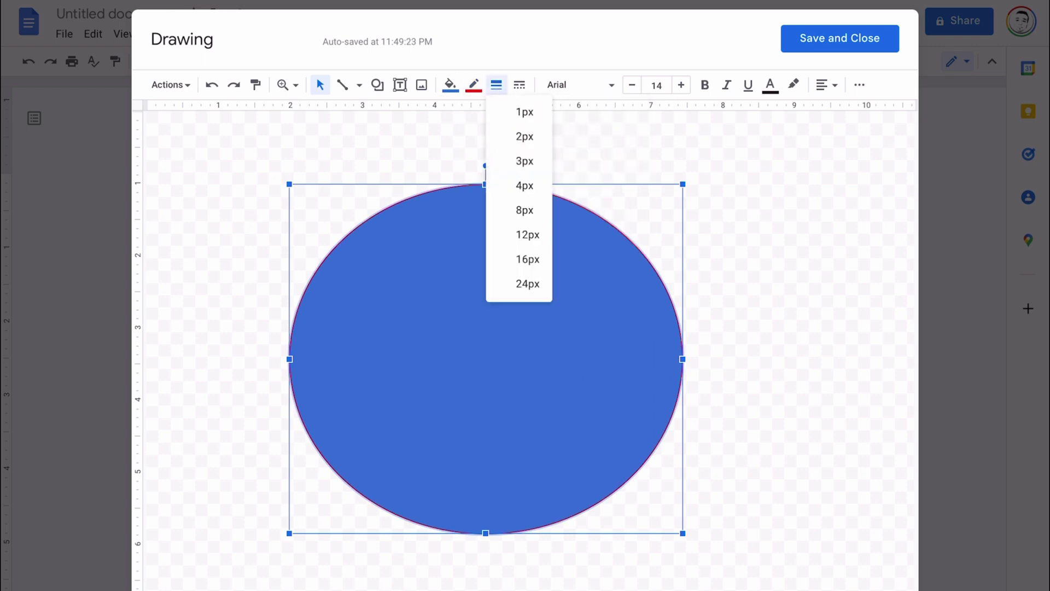
{"action": "left_click", "coordinate": [528, 235]}
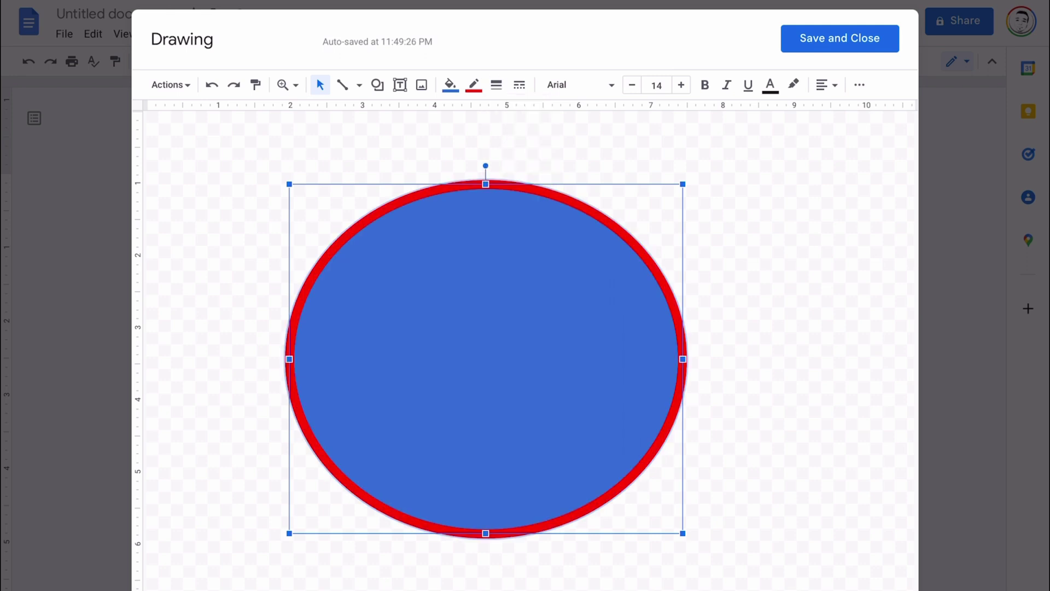
Change the oval's border color to cyan and reposition the oval slightly higher on the drawing canvas
{"action": "left_click_drag", "start_coordinate": [486, 359], "coordinate": [481, 337]}
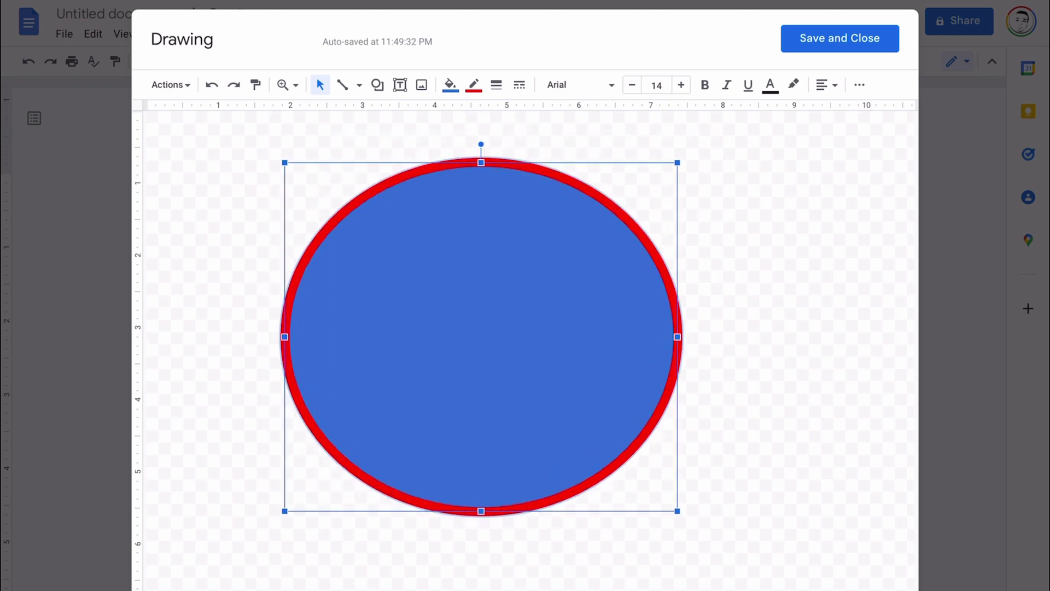
{"action": "left_click", "coordinate": [474, 85]}
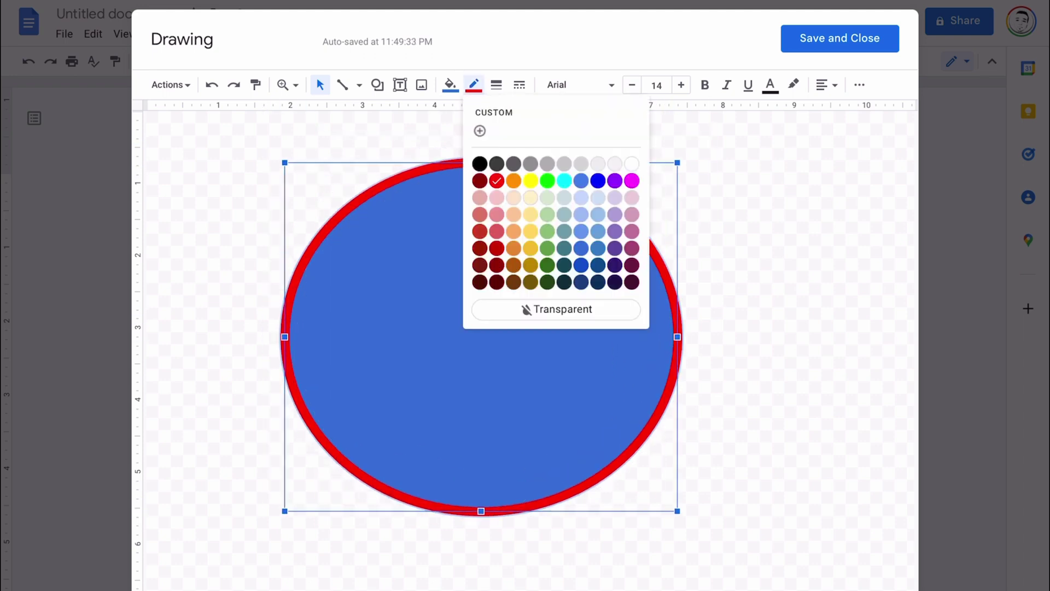
{"action": "left_click", "coordinate": [564, 180]}
{"action": "left_click_drag", "start_coordinate": [481, 336], "coordinate": [475, 304]}
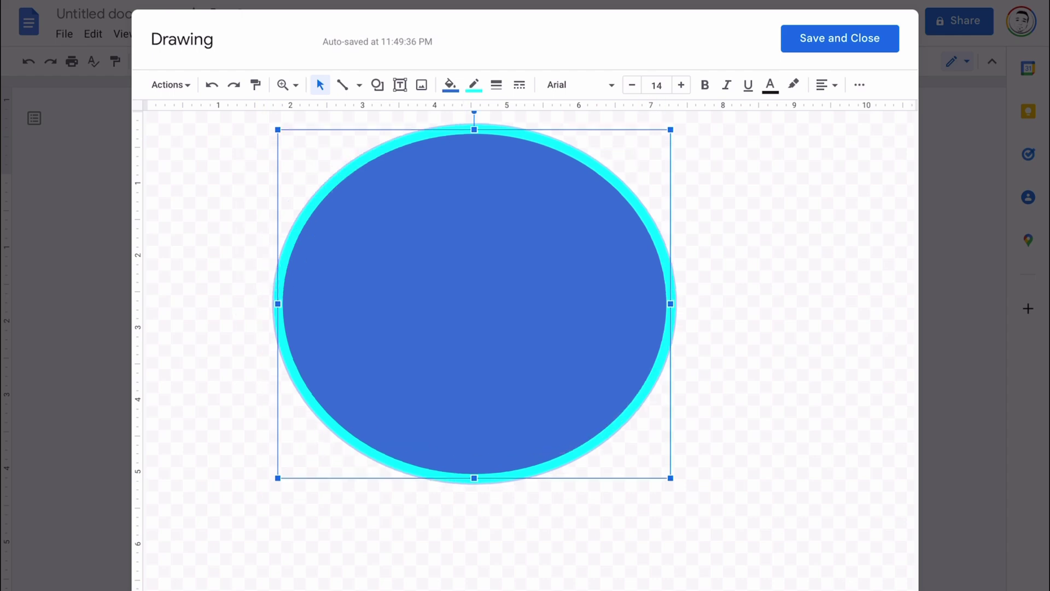
{"action": "mouse_move", "coordinate": [557, 147]}
{"action": "left_mouse_down"}
{"action": "mouse_move", "coordinate": [585, 169]}
{"action": "mouse_move", "coordinate": [557, 153]}
{"action": "mouse_move", "coordinate": [601, 157]}
{"action": "mouse_move", "coordinate": [558, 166]}
{"action": "left_mouse_up"}
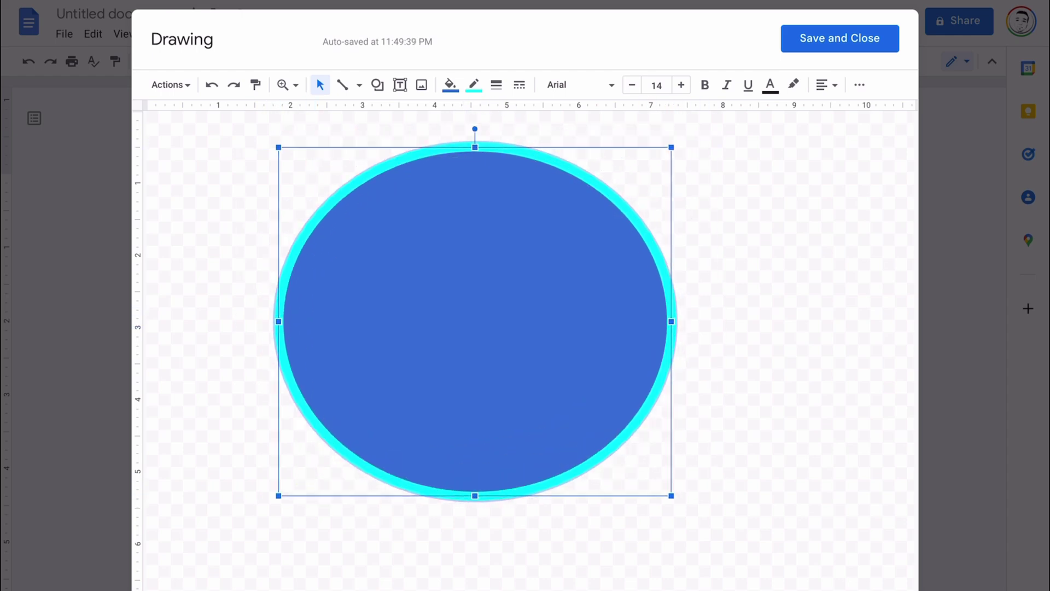
Save the drawing into the document and shrink it proportionally to about 4.1 in wide and 3.6 in high
{"action": "left_click", "coordinate": [840, 39]}
{"action": "left_click", "coordinate": [459, 354]}
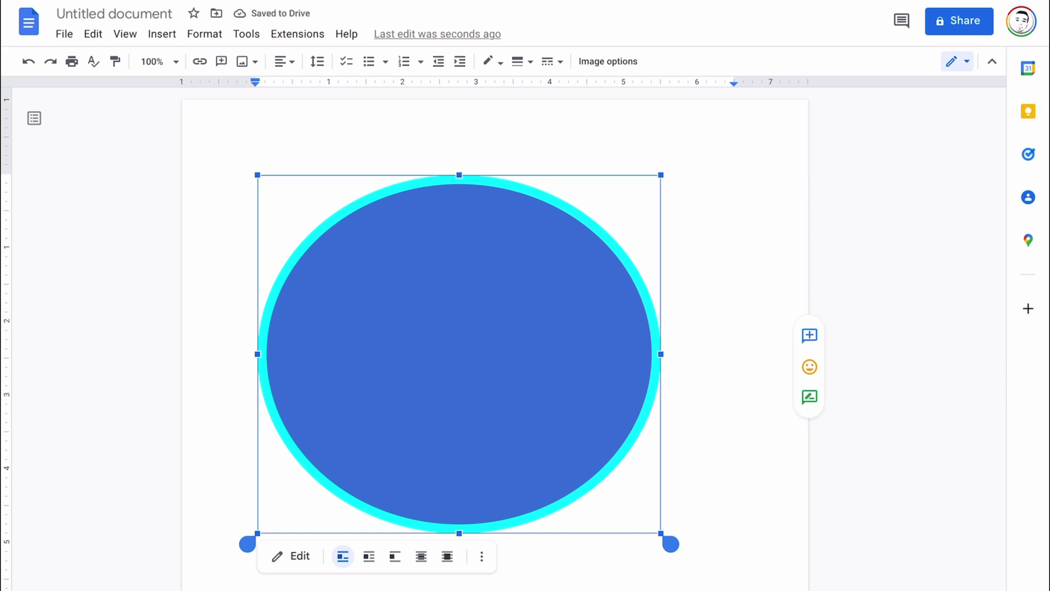
{"action": "mouse_move", "coordinate": [661, 533]}
{"action": "left_mouse_down"}
{"action": "mouse_move", "coordinate": [576, 532]}
{"action": "mouse_move", "coordinate": [557, 440]}
{"action": "left_mouse_up"}
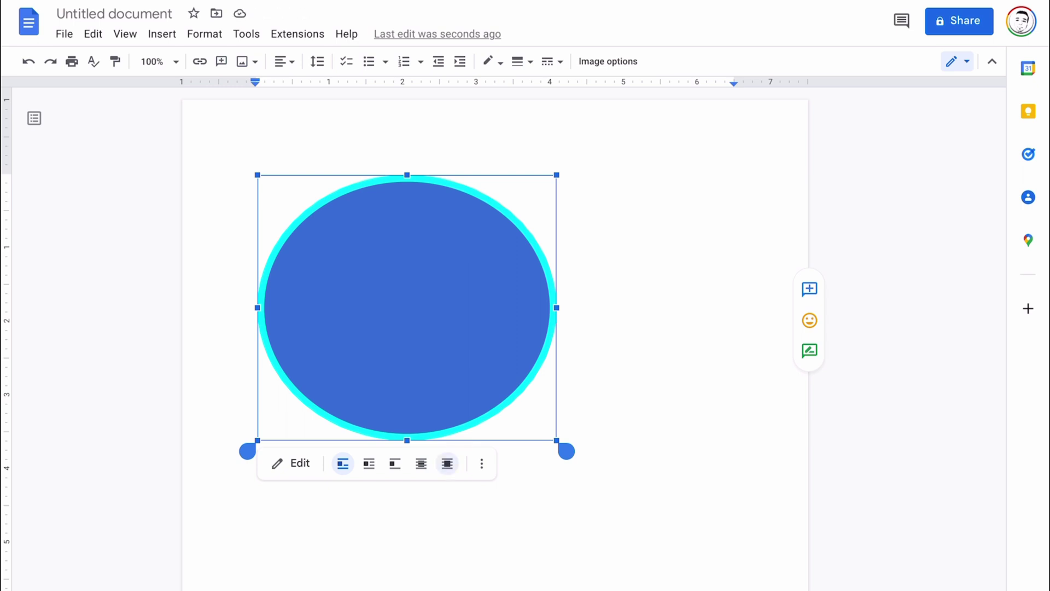
Set the oval drawing in front of text and move it freely to slightly below and right of its inserted position
{"action": "left_click", "coordinate": [447, 463]}
{"action": "mouse_move", "coordinate": [407, 315]}
{"action": "left_mouse_down"}
{"action": "mouse_move", "coordinate": [479, 261]}
{"action": "mouse_move", "coordinate": [523, 292]}
{"action": "left_mouse_up"}
{"action": "left_click_drag", "start_coordinate": [285, 315], "coordinate": [284, 438]}
{"action": "left_click", "coordinate": [257, 344]}
{"action": "mouse_move", "coordinate": [522, 292]}
{"action": "left_mouse_down"}
{"action": "mouse_move", "coordinate": [527, 281]}
{"action": "mouse_move", "coordinate": [428, 351]}
{"action": "left_mouse_up"}
{"action": "left_click_drag", "start_coordinate": [429, 350], "coordinate": [368, 405]}
{"action": "mouse_move", "coordinate": [368, 405]}
{"action": "left_mouse_down"}
{"action": "mouse_move", "coordinate": [544, 375]}
{"action": "mouse_move", "coordinate": [661, 426]}
{"action": "mouse_move", "coordinate": [457, 387]}
{"action": "mouse_move", "coordinate": [375, 323]}
{"action": "mouse_move", "coordinate": [428, 350]}
{"action": "left_mouse_up"}
Add a long run of blank lines to the document, starting from the empty line above the oval
{"action": "left_click", "coordinate": [259, 434]}
{"action": "left_click", "coordinate": [259, 314]}
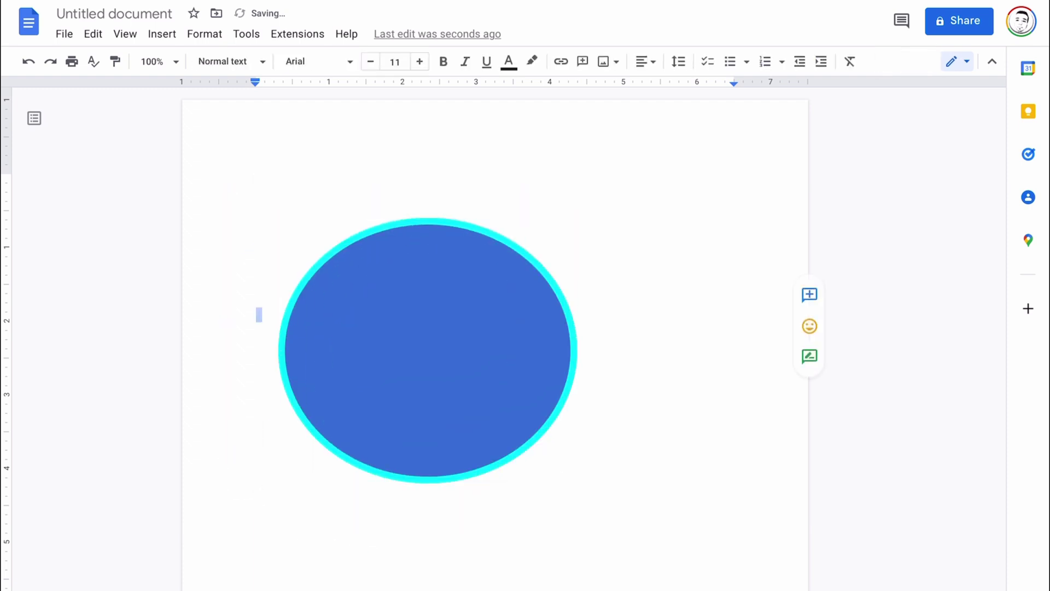
{"action": "double_click", "coordinate": [259, 194]}
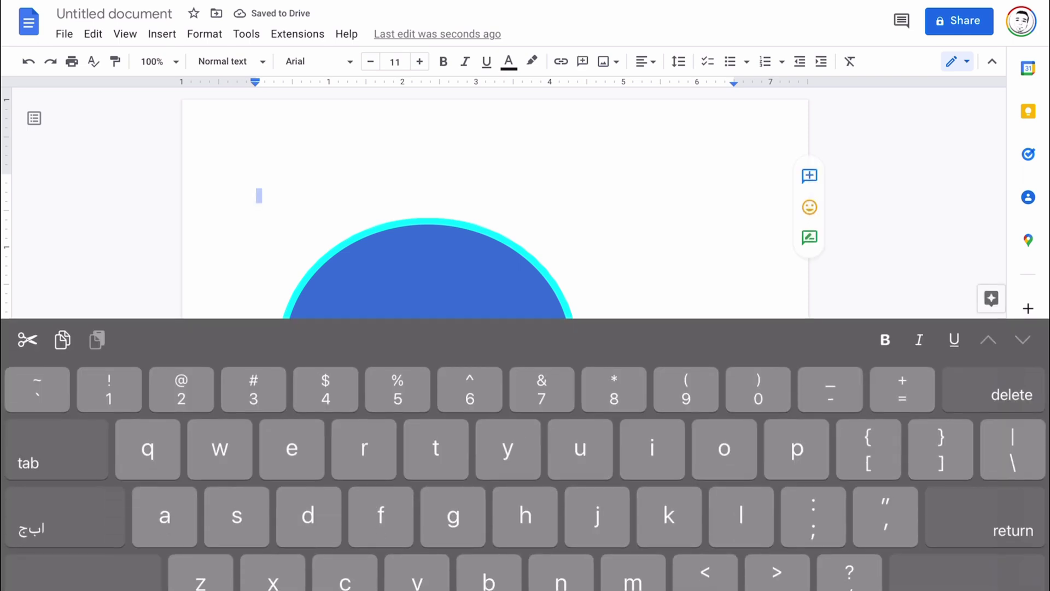
{"action": "left_click", "coordinate": [263, 194]}
{"action": "key", "text": "Return"}
{"action": "key", "text": "Return"}
{"action": "key", "text": "Return"}
{"action": "key", "text": "Return"}
{"action": "key", "text": "Return"}
{"action": "key", "text": "Return"}
{"action": "key", "text": "Return"}
{"action": "key", "text": "Return"}
{"action": "key", "text": "Return"}
{"action": "key", "text": "Return"}
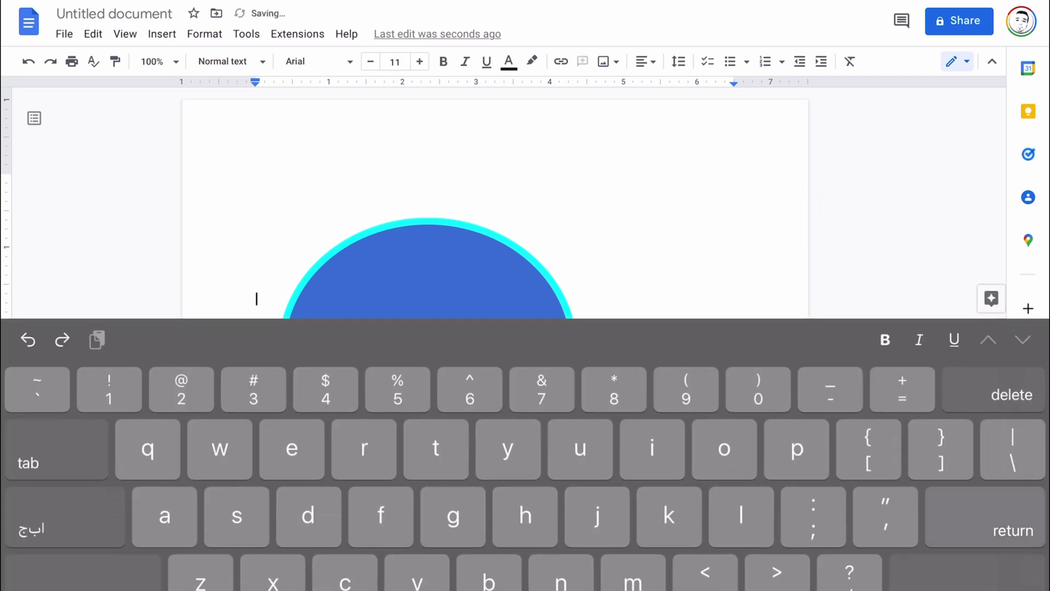
{"action": "key", "text": "Return"}
{"action": "key", "text": "Return"}
{"action": "key", "text": "Return"}
{"action": "key", "text": "Return"}
{"action": "key", "text": "Return"}
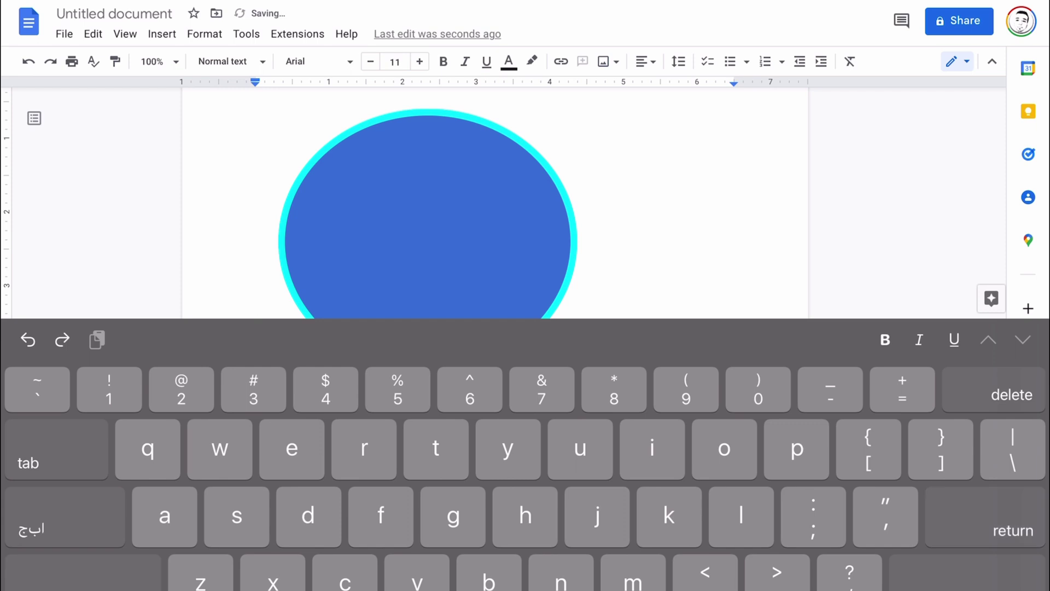
{"action": "key", "text": "Escape"}
{"action": "scroll", "coordinate": [427, 295], "scroll_direction": "up", "scroll_amount": 3}
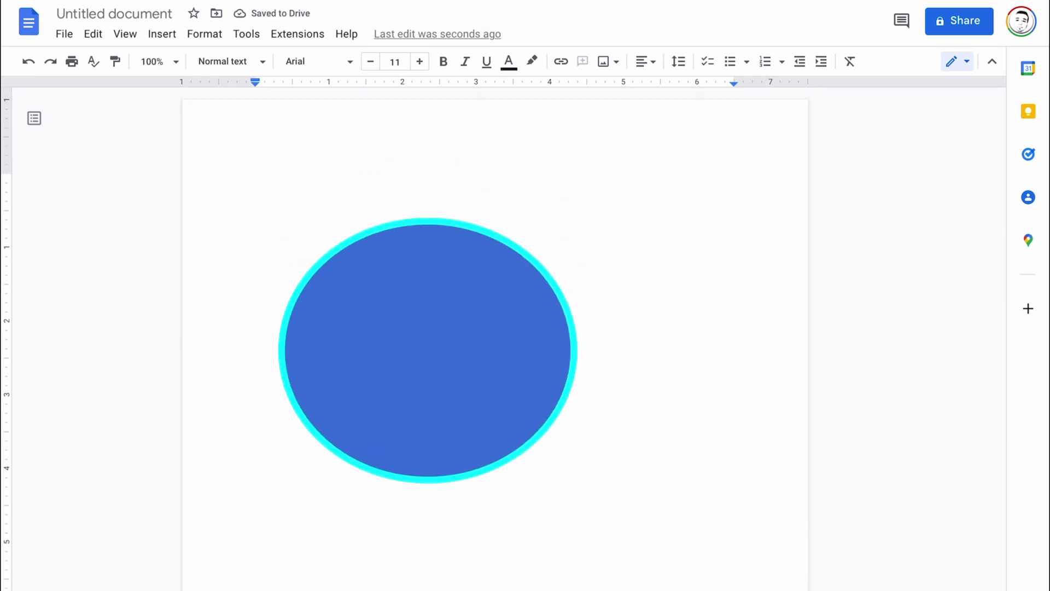
Try moving the oval drawing freely around the page, leaving it close to where it started
{"action": "scroll", "coordinate": [495, 339], "scroll_direction": "down", "scroll_amount": 2}
{"action": "scroll", "coordinate": [495, 339], "scroll_direction": "up", "scroll_amount": 2}
{"action": "scroll", "coordinate": [495, 340], "scroll_direction": "down", "scroll_amount": 1}
{"action": "scroll", "coordinate": [427, 328], "scroll_direction": "down", "scroll_amount": 1}
{"action": "mouse_move", "coordinate": [427, 314]}
{"action": "left_mouse_down"}
{"action": "mouse_move", "coordinate": [507, 283]}
{"action": "mouse_move", "coordinate": [448, 291]}
{"action": "left_mouse_up"}
{"action": "mouse_move", "coordinate": [448, 292]}
{"action": "left_mouse_down"}
{"action": "mouse_move", "coordinate": [438, 235]}
{"action": "mouse_move", "coordinate": [424, 322]}
{"action": "left_mouse_up"}
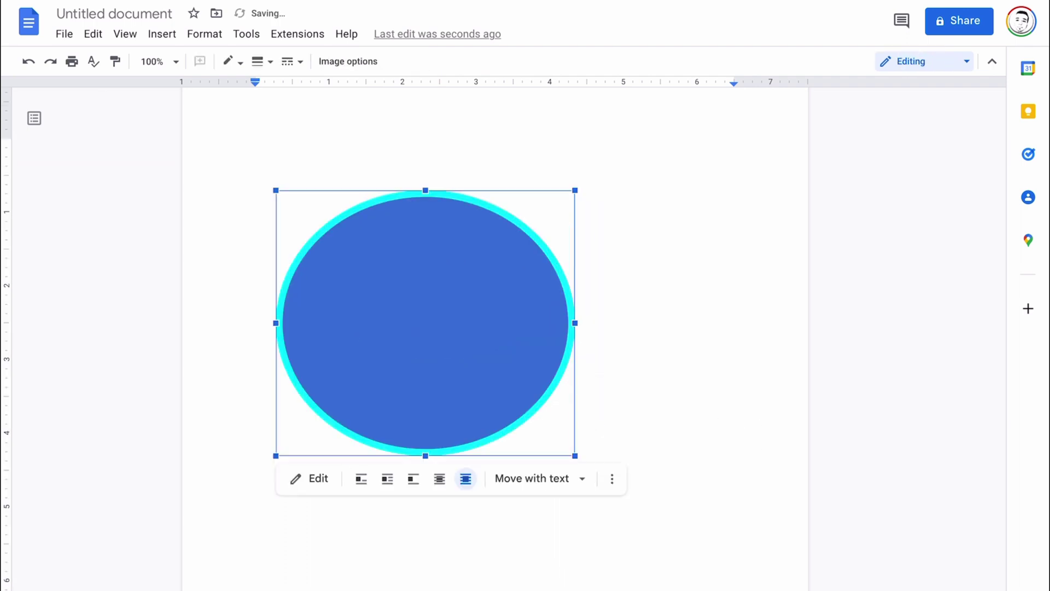
Edit the oval drawing to give it an orange border, save it and place the cursor on the line above
{"action": "left_click", "coordinate": [310, 478]}
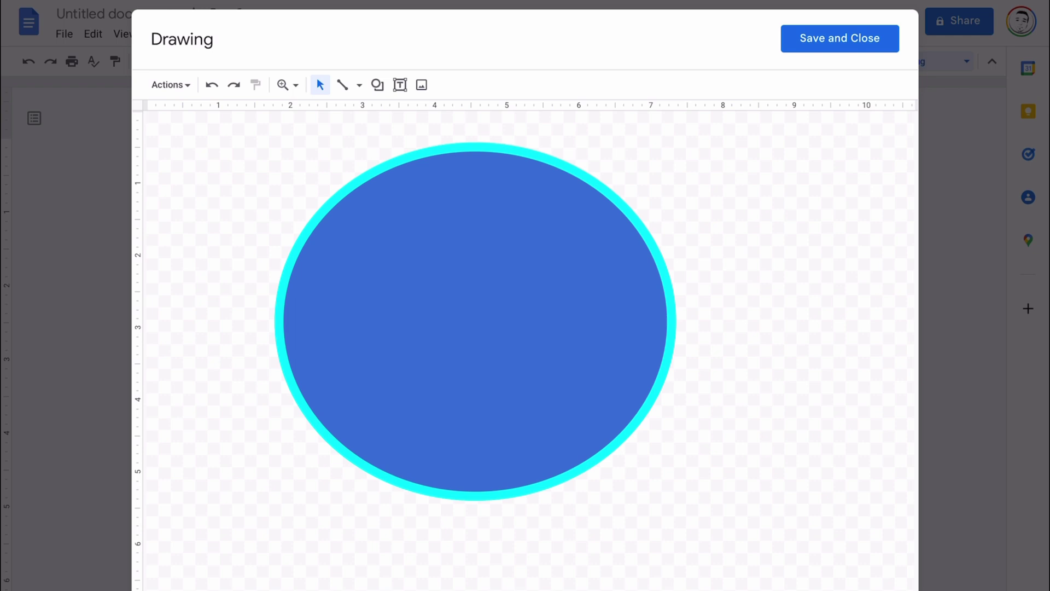
{"action": "left_click", "coordinate": [475, 321]}
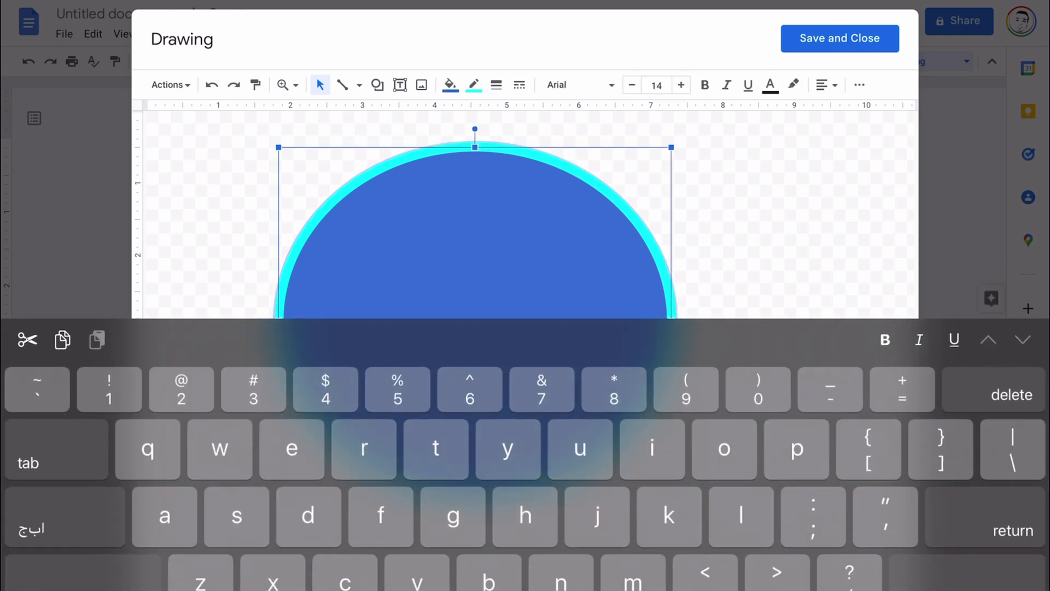
{"action": "left_click", "coordinate": [474, 85]}
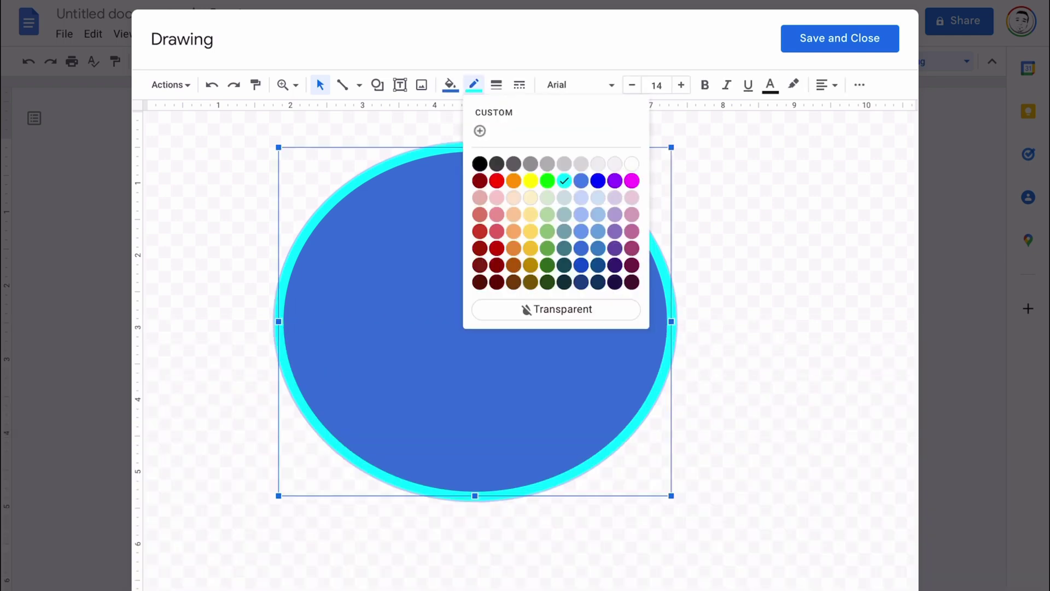
{"action": "left_click", "coordinate": [514, 181]}
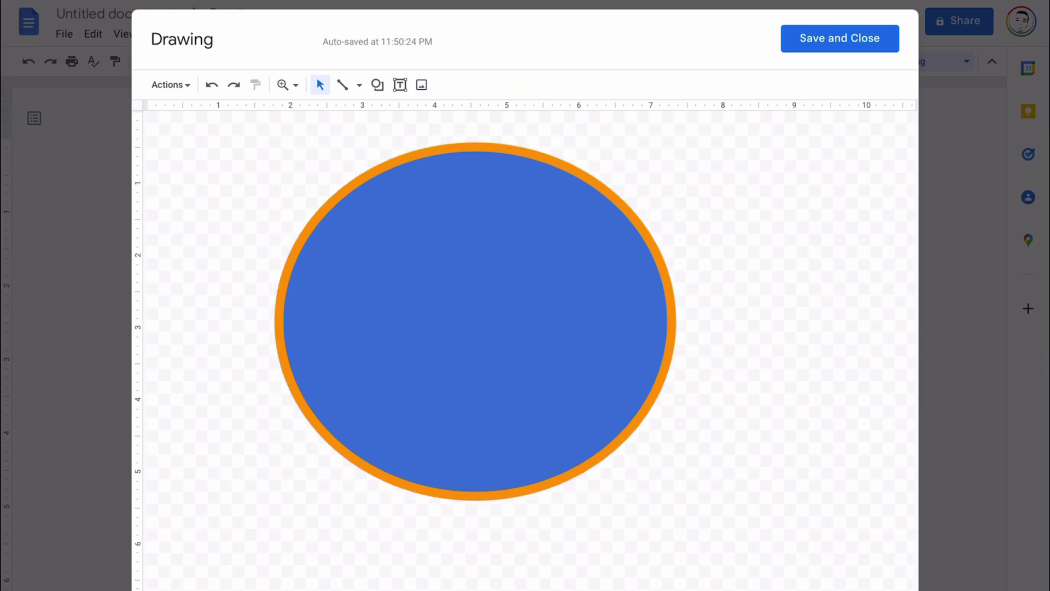
{"action": "left_click", "coordinate": [840, 39]}
{"action": "left_click", "coordinate": [255, 180]}
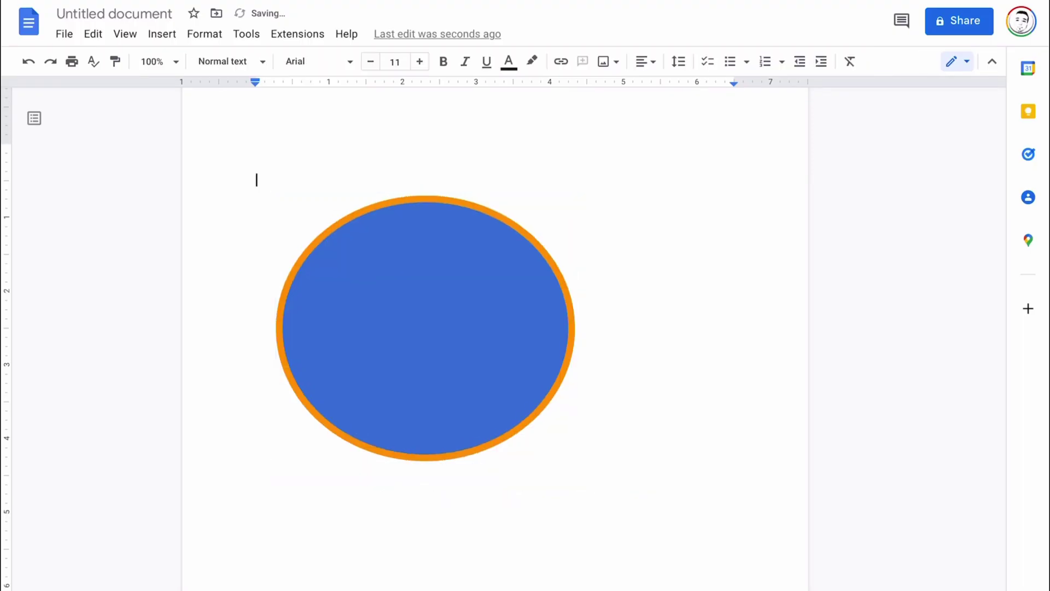
{"action": "scroll", "coordinate": [494, 339], "scroll_direction": "up", "scroll_amount": 1}
{"action": "scroll", "coordinate": [494, 339], "scroll_direction": "down", "scroll_amount": 1}
{"action": "scroll", "coordinate": [495, 339], "scroll_direction": "up", "scroll_amount": 1}
{"action": "scroll", "coordinate": [495, 339], "scroll_direction": "down", "scroll_amount": 1}
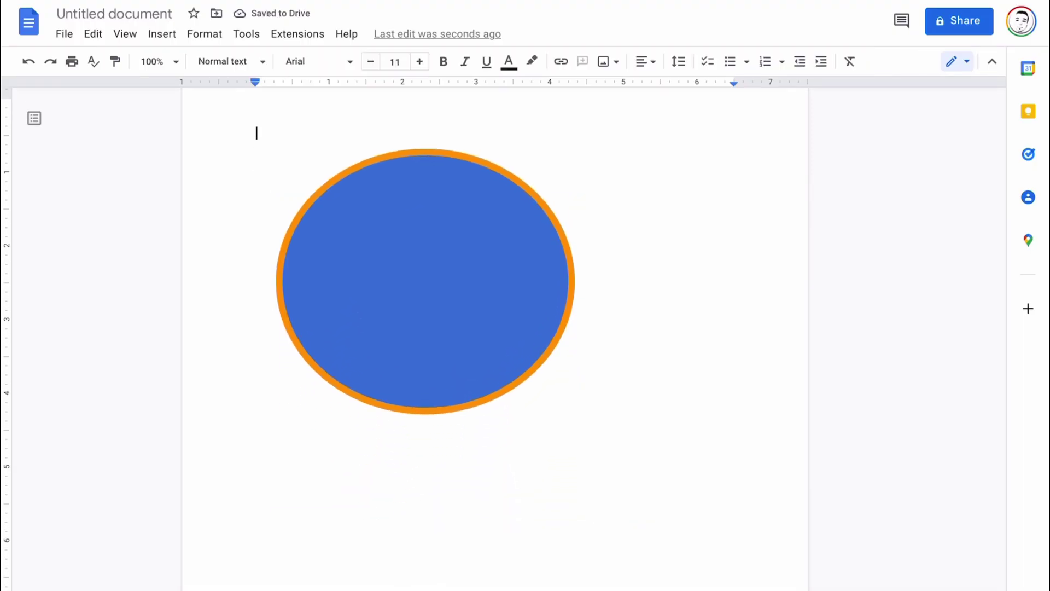
{"action": "scroll", "coordinate": [495, 339], "scroll_direction": "up", "scroll_amount": 1}
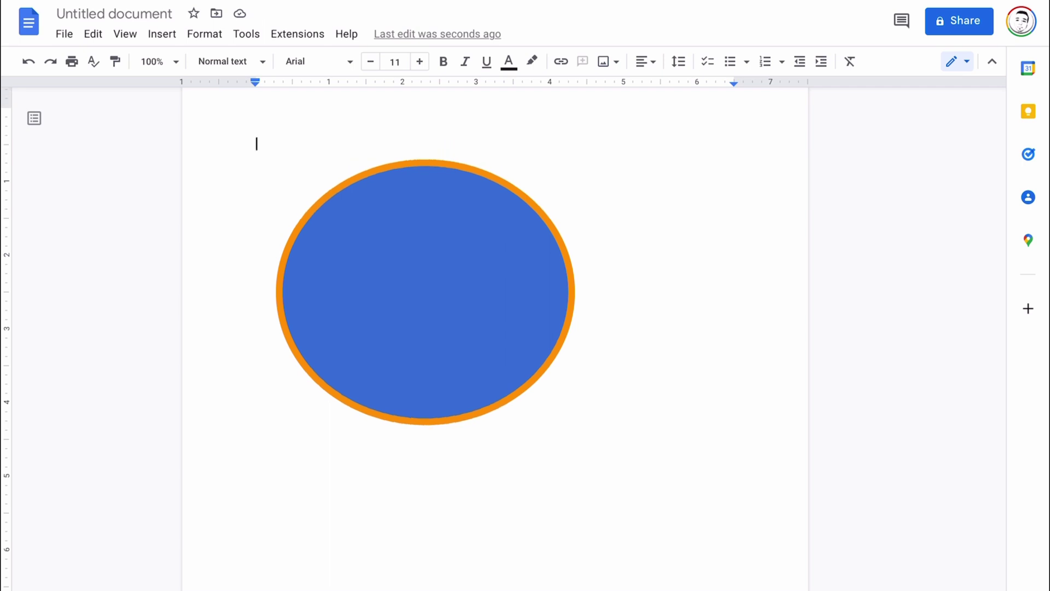
Undo the last position changes of the oval drawing on the page
{"action": "left_click", "coordinate": [28, 61]}
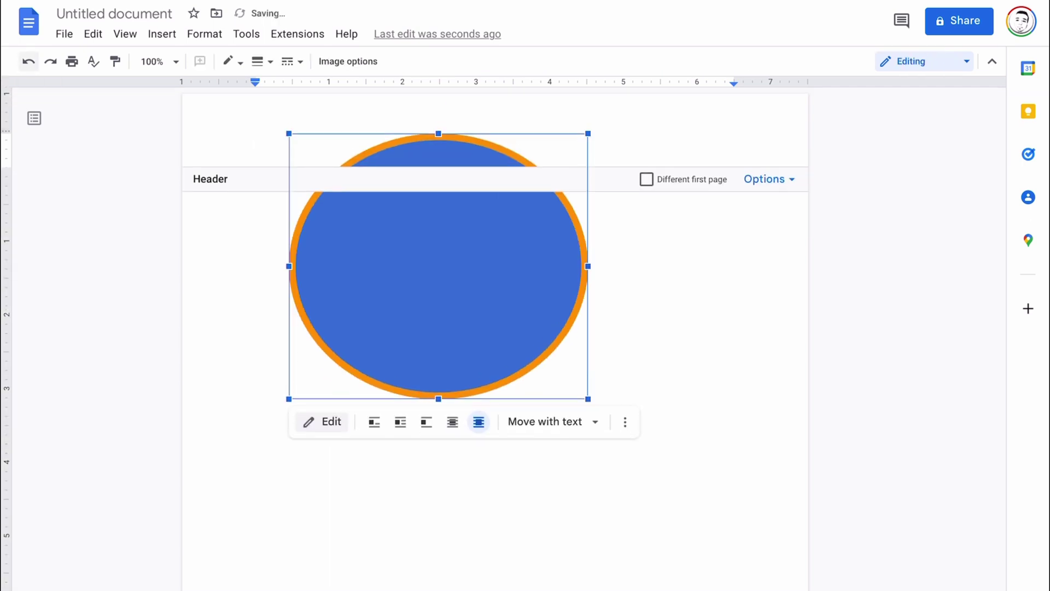
{"action": "left_click", "coordinate": [28, 61]}
{"action": "key", "text": "ctrl+z"}
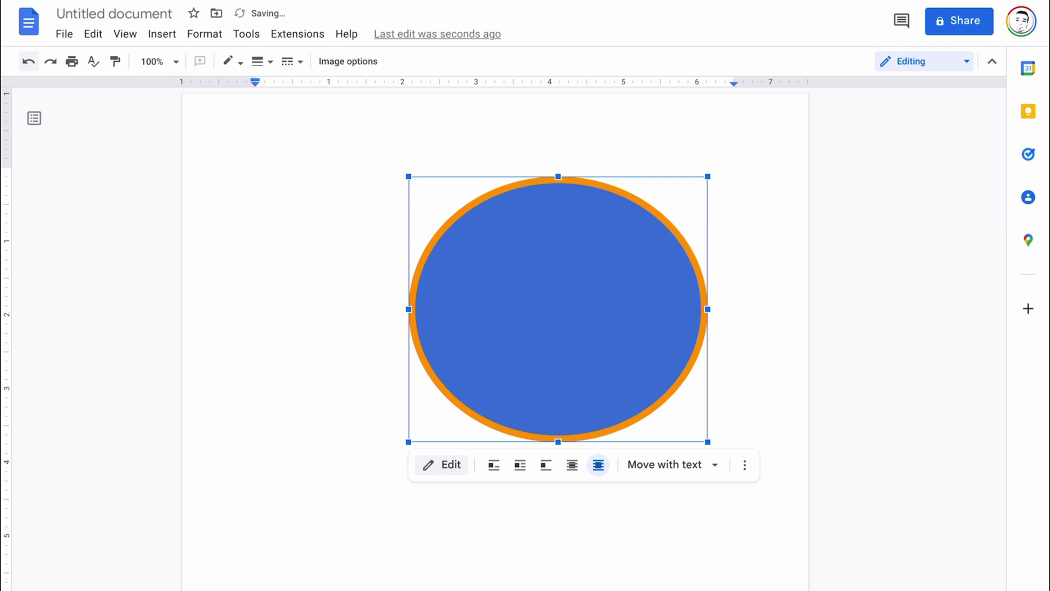
{"action": "key", "text": "ctrl+z"}
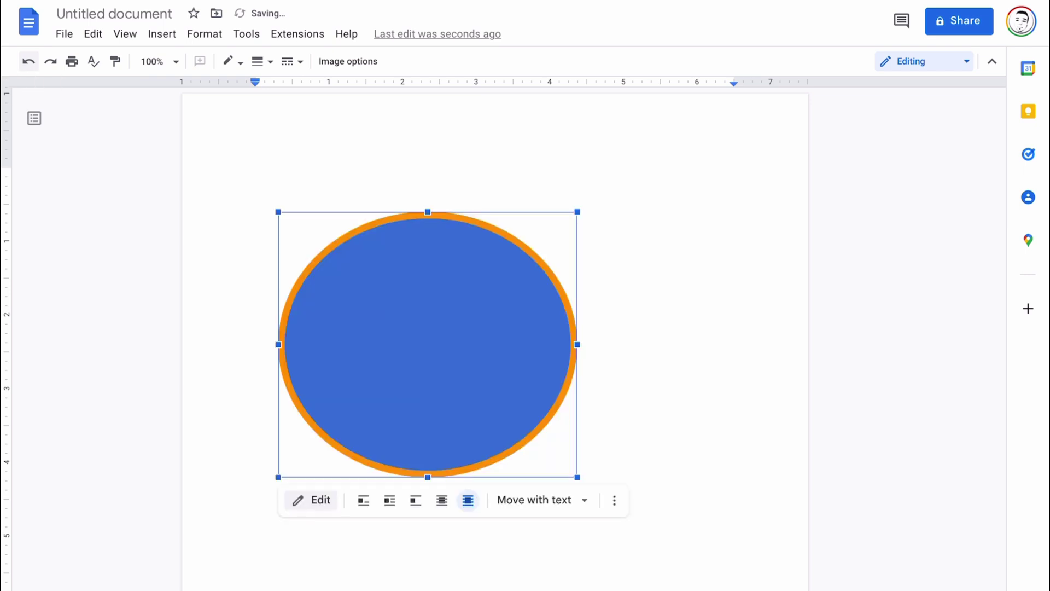
Edit the oval drawing to give it a cyan border, then save it back to the document
{"action": "left_click", "coordinate": [311, 500]}
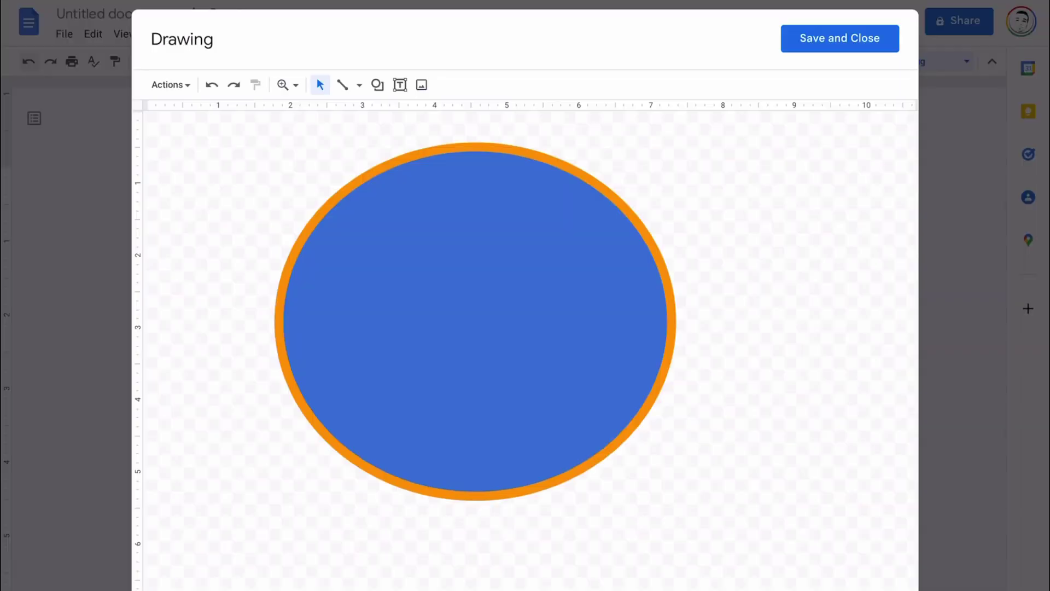
{"action": "left_click", "coordinate": [474, 321]}
{"action": "left_click", "coordinate": [473, 85]}
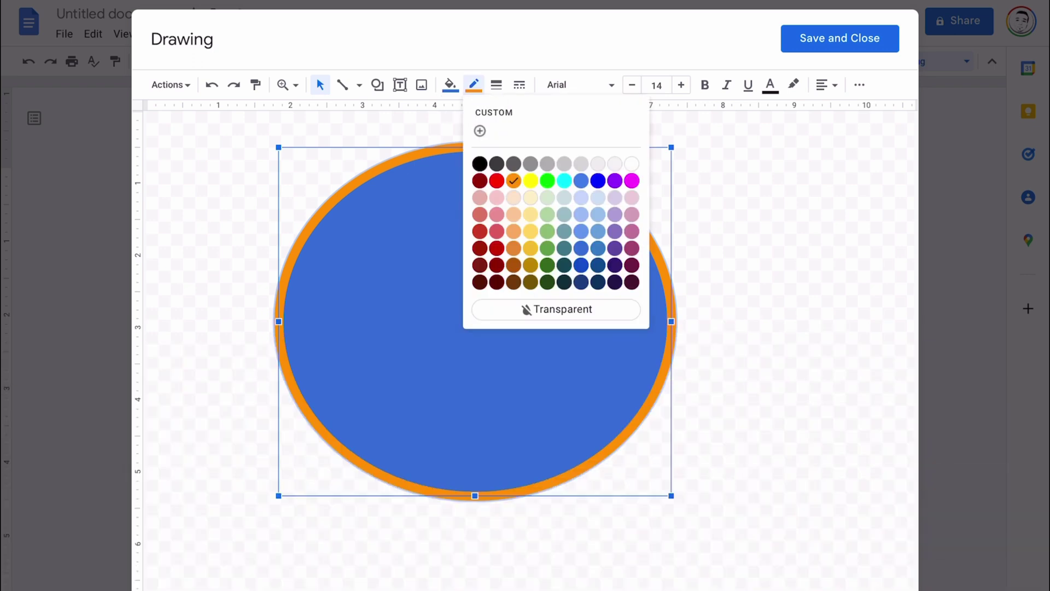
{"action": "left_click", "coordinate": [564, 180]}
{"action": "left_click", "coordinate": [840, 39]}
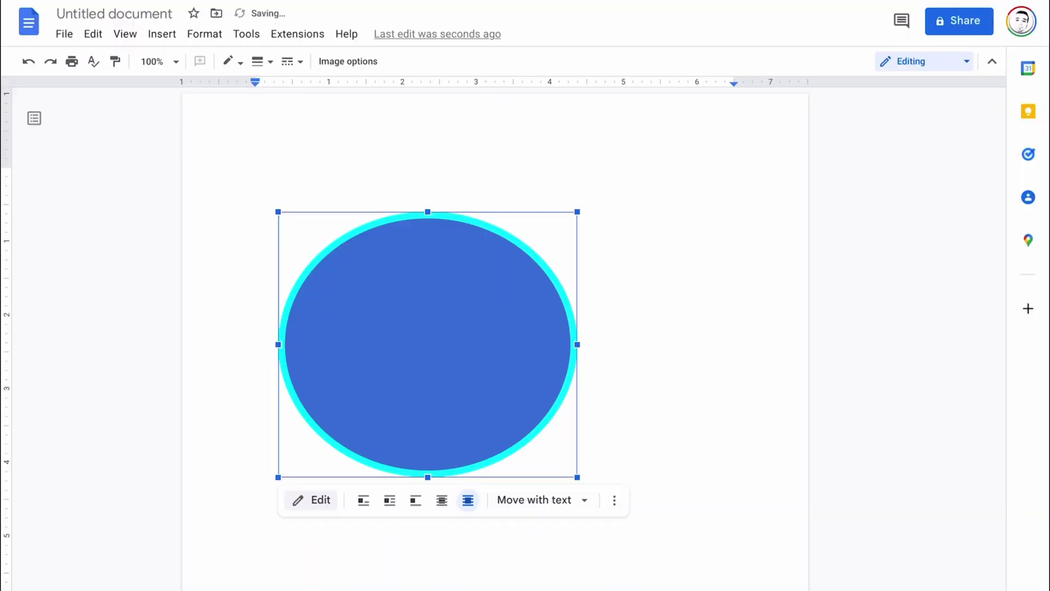
Shrink the oval drawing to about 3.6 inches wide, reposition it near the left margin and place the cursor beside it
{"action": "left_click_drag", "start_coordinate": [428, 350], "coordinate": [495, 285]}
{"action": "left_click_drag", "start_coordinate": [494, 285], "coordinate": [406, 364]}
{"action": "left_click_drag", "start_coordinate": [406, 364], "coordinate": [372, 358]}
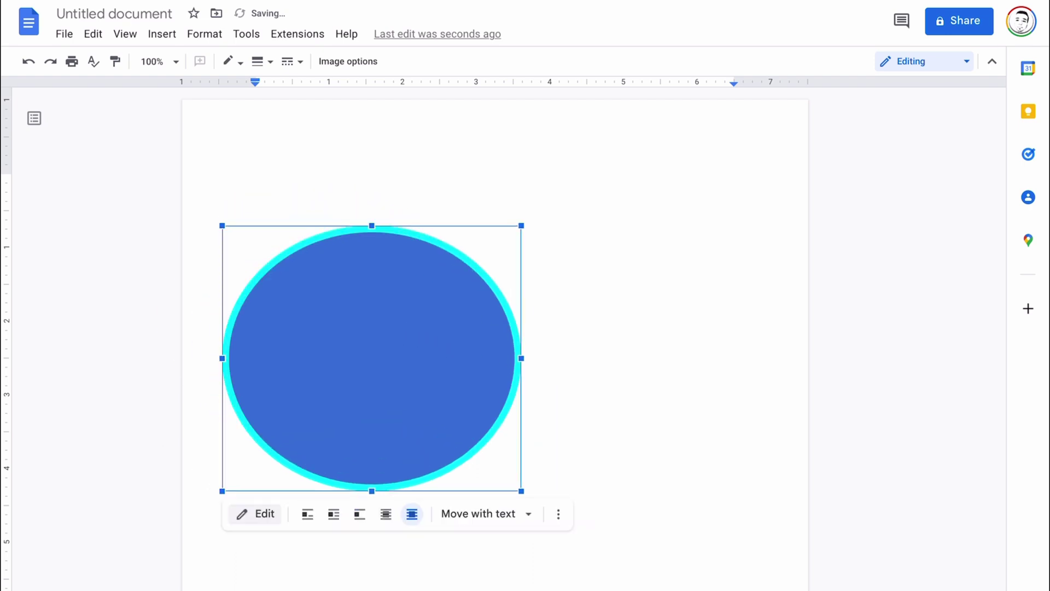
{"action": "left_click_drag", "start_coordinate": [521, 491], "coordinate": [485, 458]}
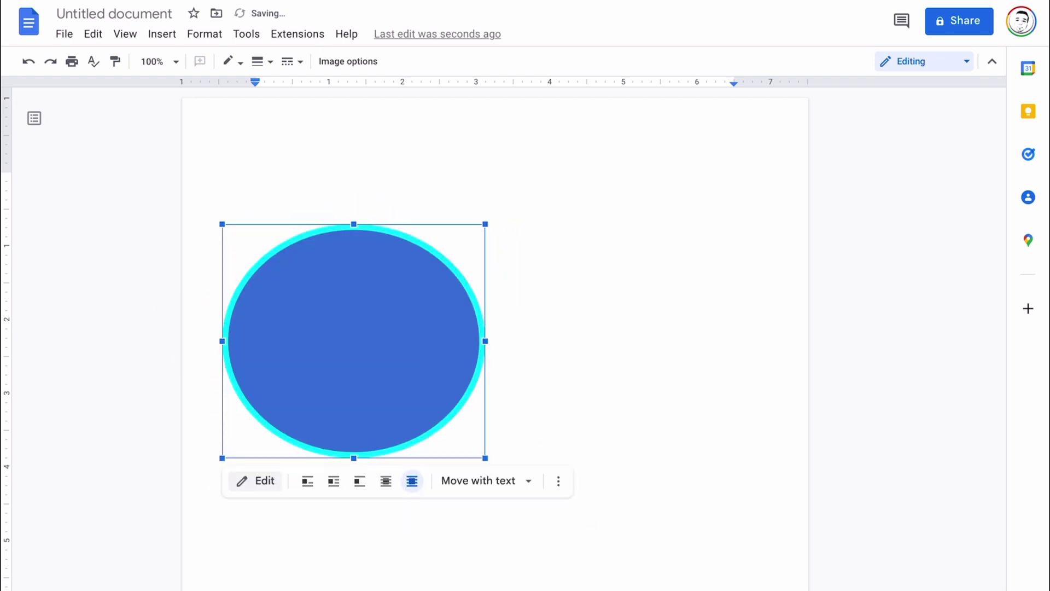
{"action": "left_click_drag", "start_coordinate": [354, 340], "coordinate": [388, 376]}
{"action": "left_click", "coordinate": [257, 312]}
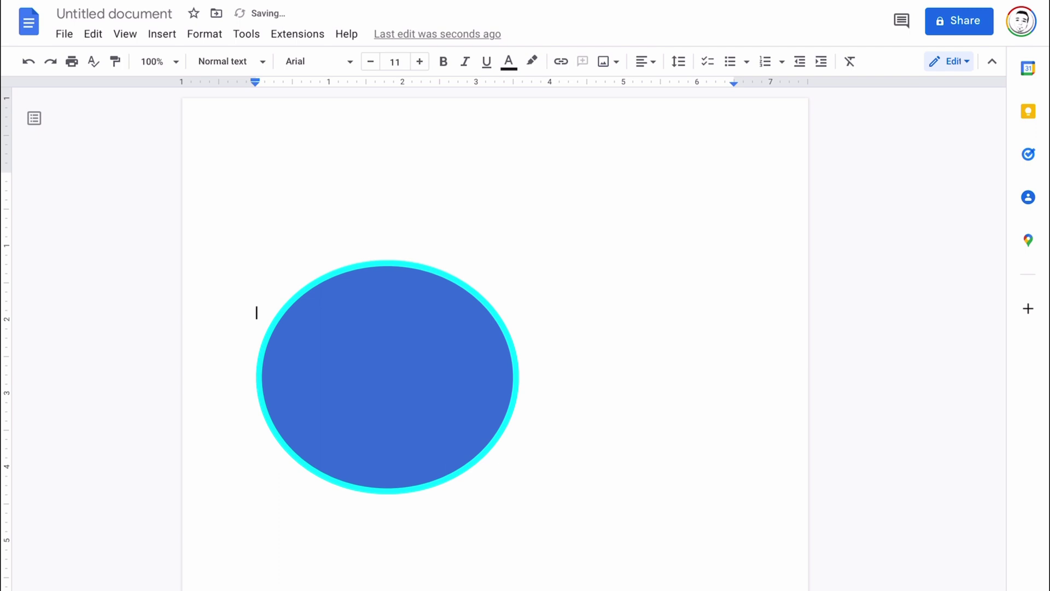
Insert a new blank drawing at the cursor
{"action": "key", "text": "ctrl+alt+i"}
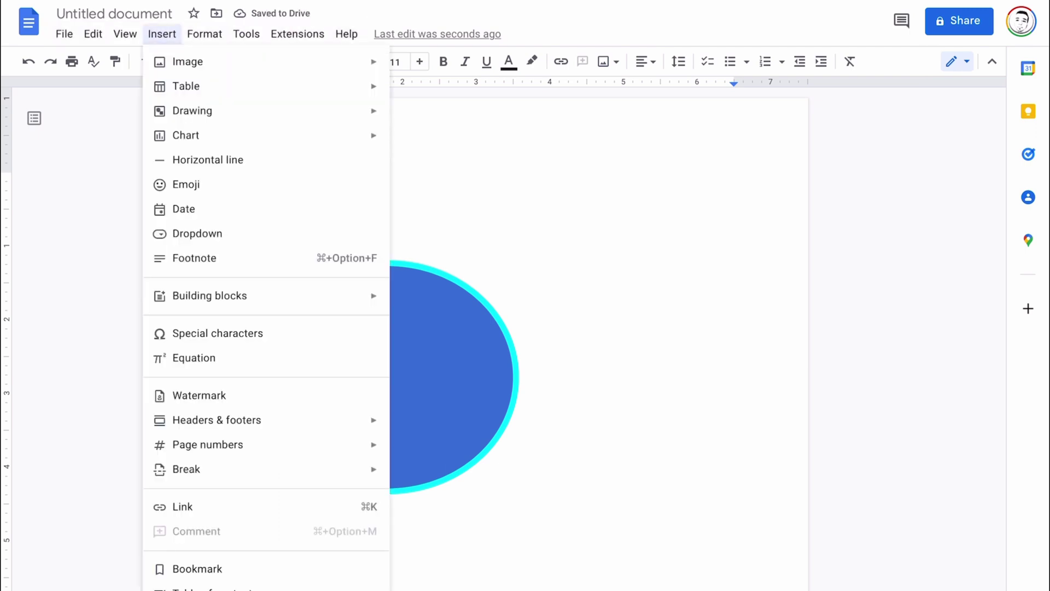
{"action": "mouse_move", "coordinate": [188, 61]}
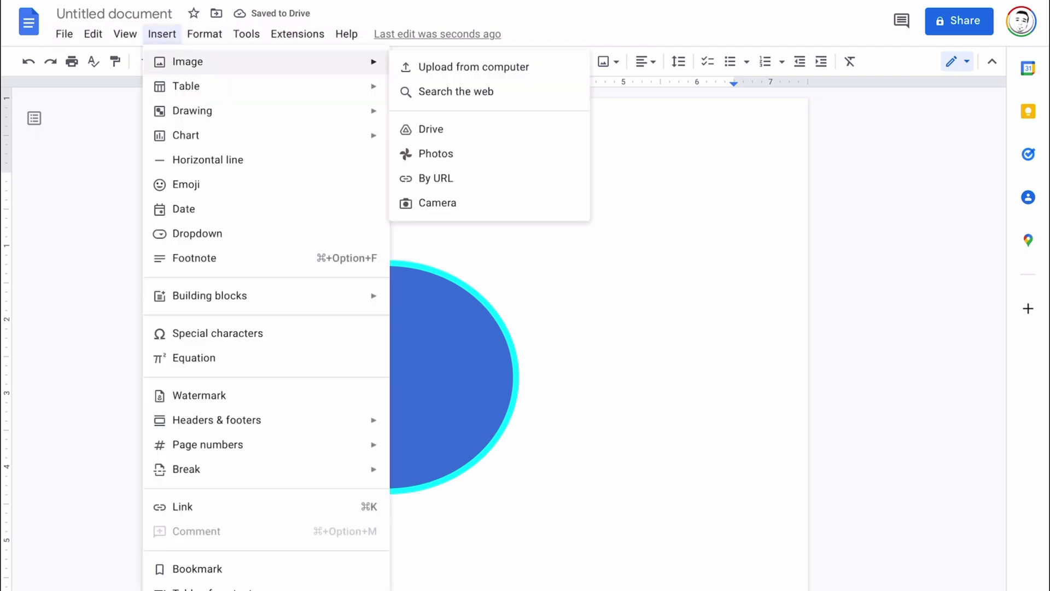
{"action": "key", "text": "Down"}
{"action": "key", "text": "Down"}
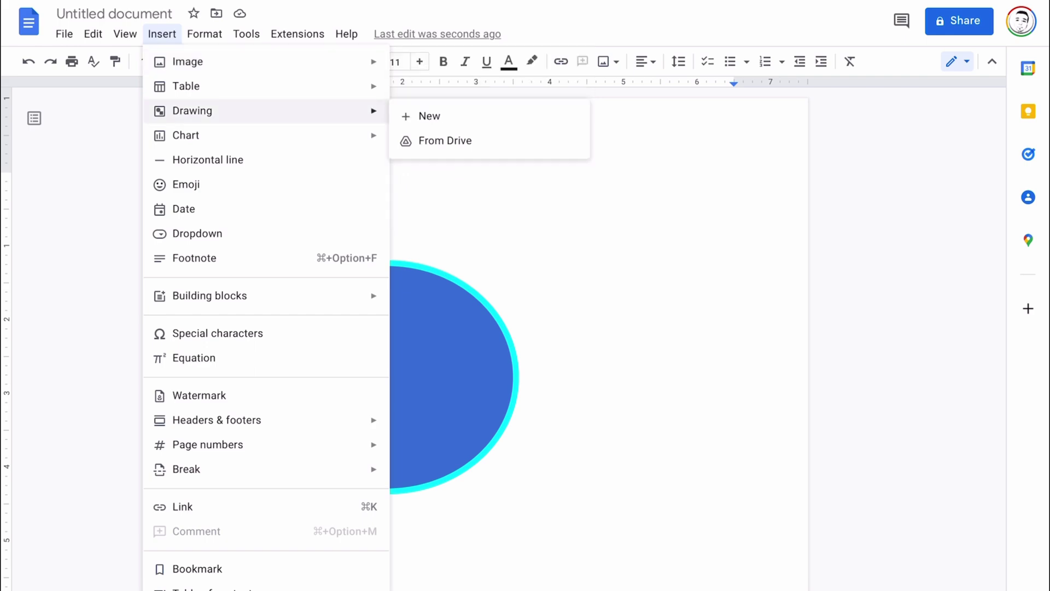
{"action": "key", "text": "Right"}
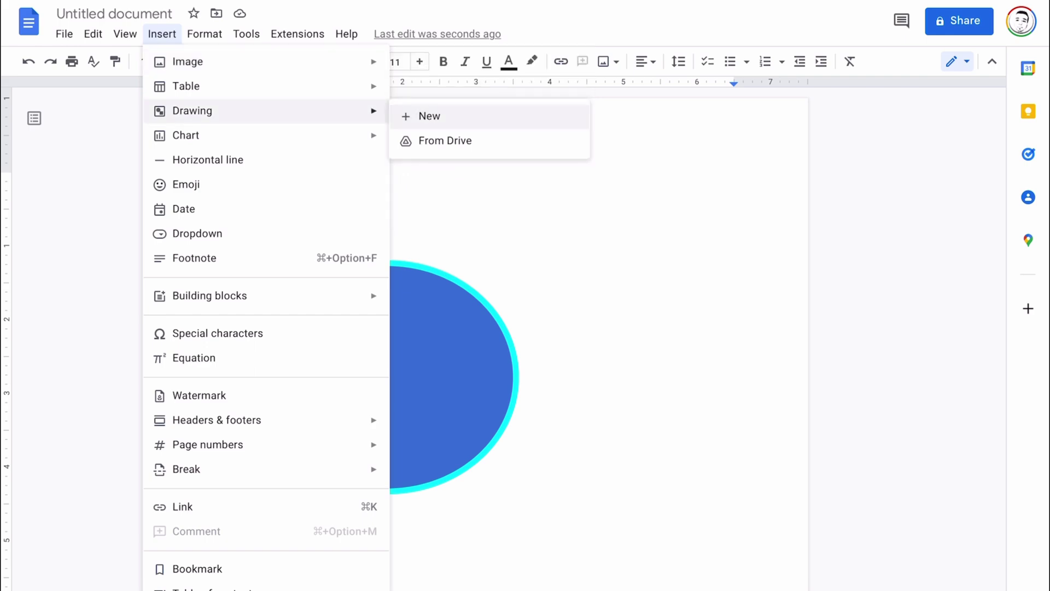
{"action": "key", "text": "Return"}
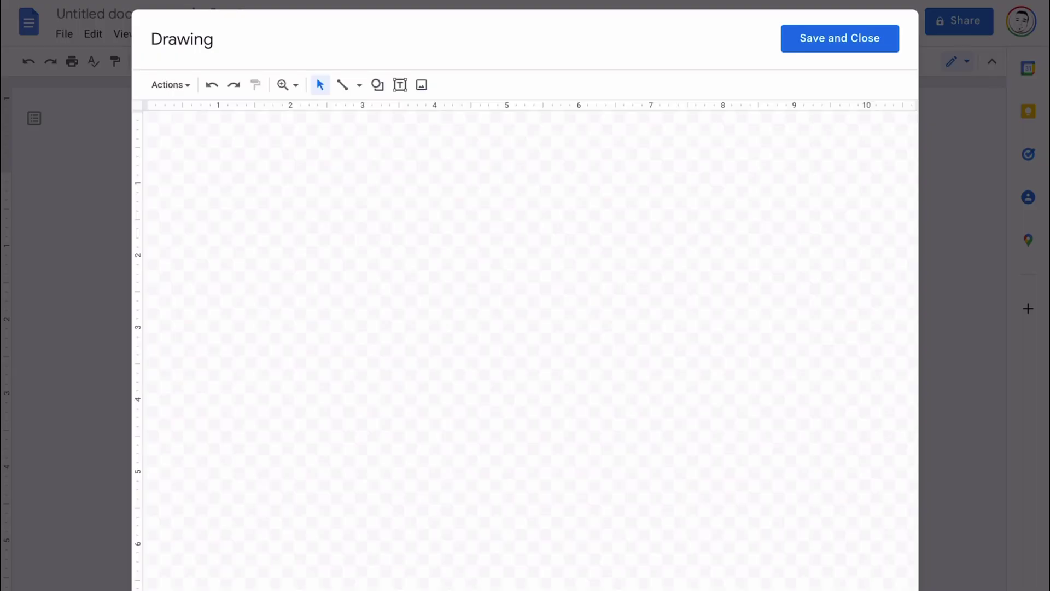
Draw a triangle about 3.5 inches wide and 2.8 inches high in the upper middle of the drawing canvas
{"action": "left_click", "coordinate": [377, 84]}
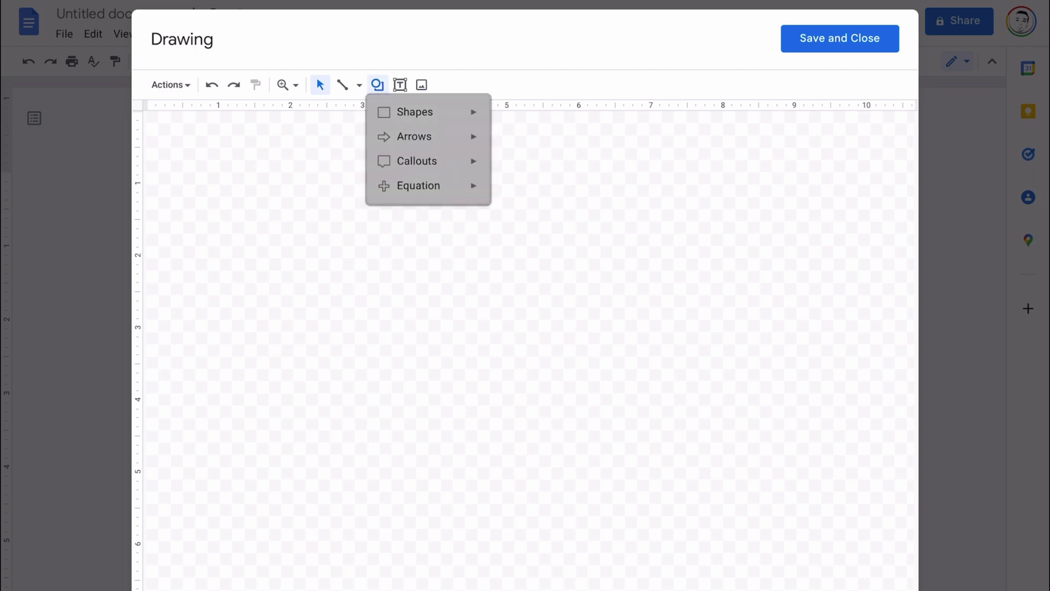
{"action": "key", "text": "Down"}
{"action": "key", "text": "Right"}
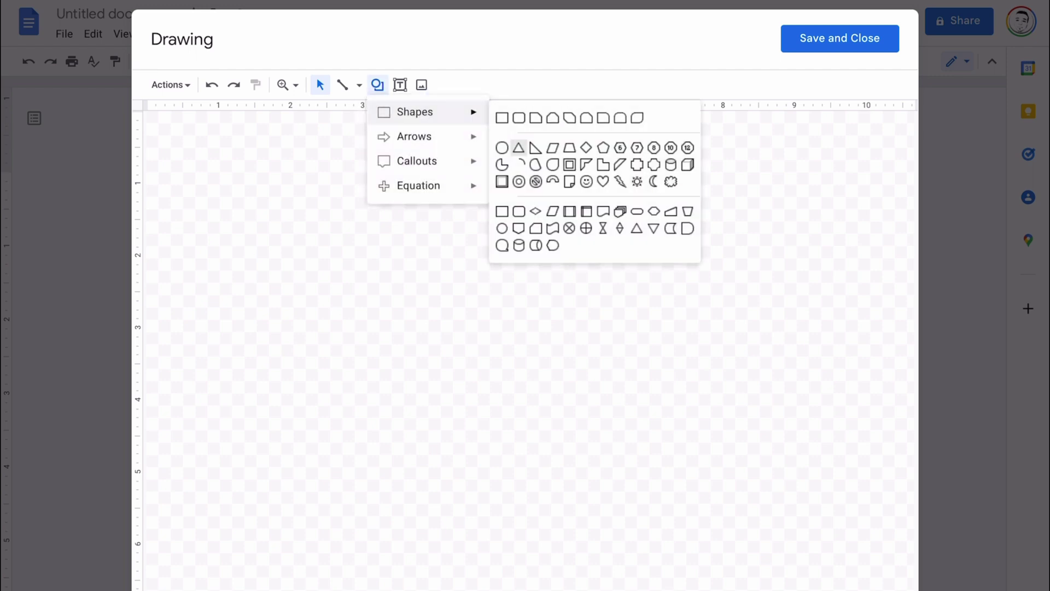
{"action": "left_click", "coordinate": [519, 148]}
{"action": "left_click_drag", "start_coordinate": [358, 200], "coordinate": [607, 405]}
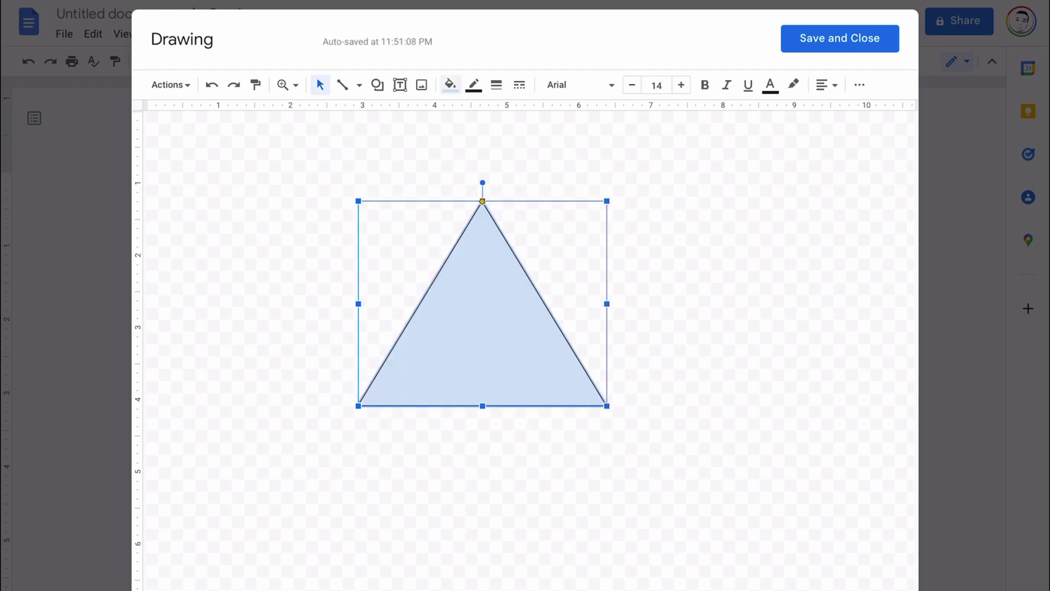
Fill the triangle with solid medium green and move it toward the lower right of the canvas
{"action": "left_click", "coordinate": [450, 85]}
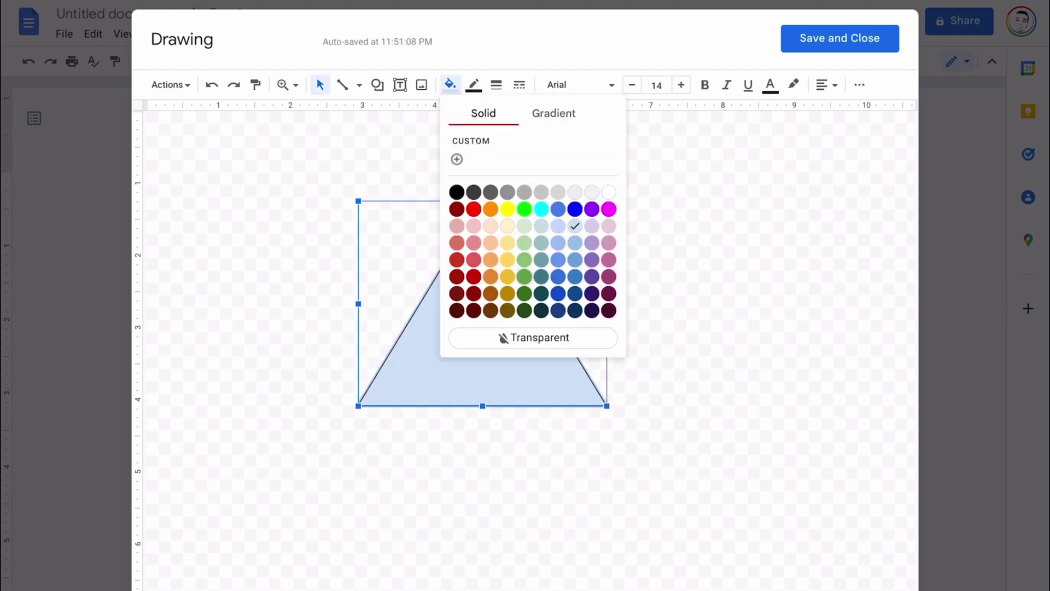
{"action": "left_click", "coordinate": [524, 276]}
{"action": "left_click_drag", "start_coordinate": [500, 323], "coordinate": [574, 359]}
{"action": "left_click_drag", "start_coordinate": [574, 359], "coordinate": [594, 394]}
{"action": "left_click_drag", "start_coordinate": [595, 393], "coordinate": [612, 368]}
Fill the triangle with the preset dark green radial gradient, then reposition and slightly enlarge it
{"action": "left_click", "coordinate": [450, 84]}
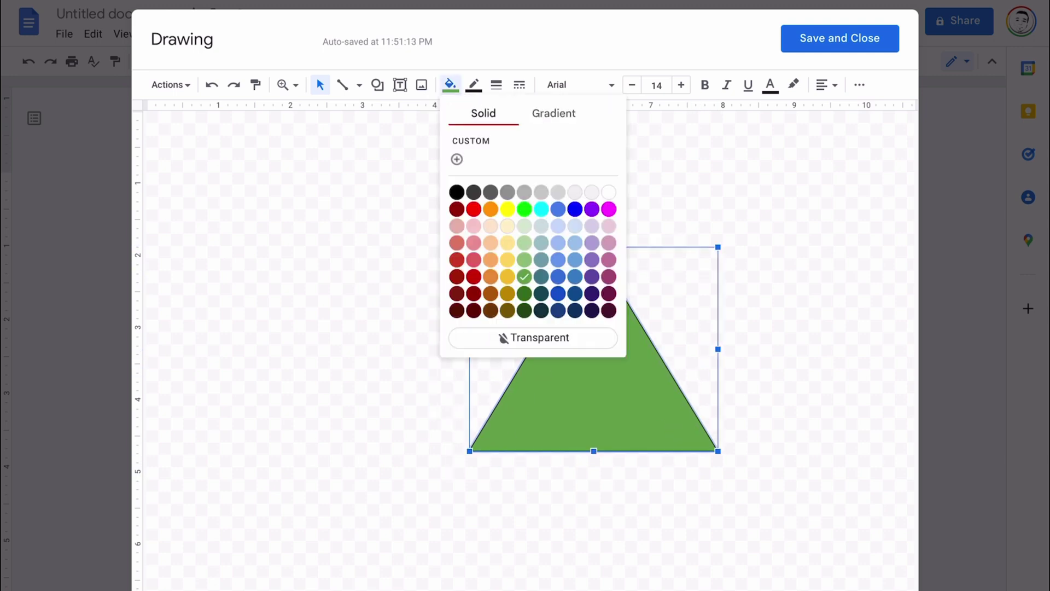
{"action": "left_click", "coordinate": [553, 113]}
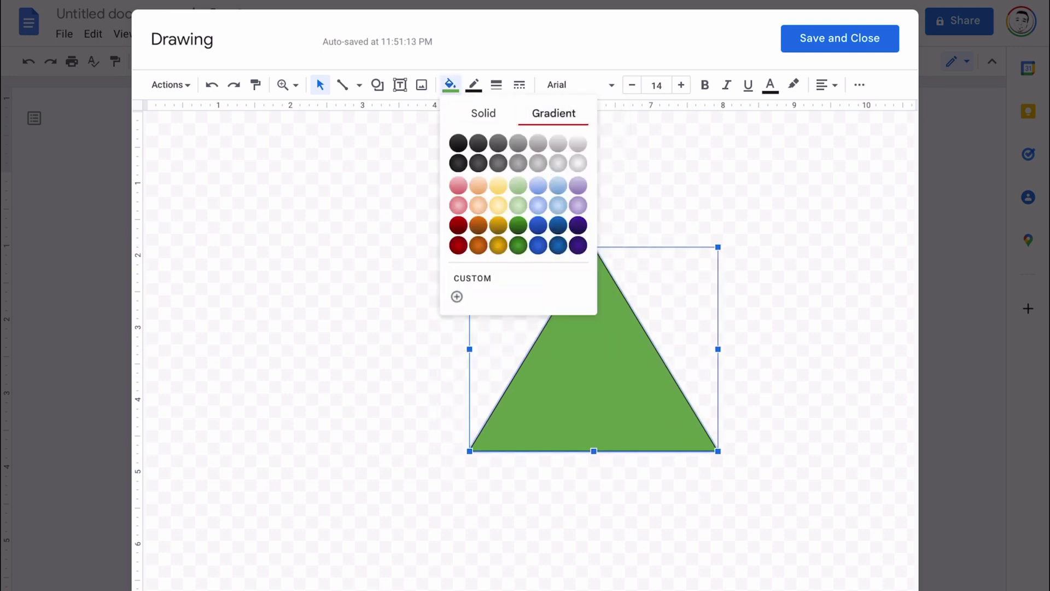
{"action": "left_click", "coordinate": [518, 244]}
{"action": "left_click_drag", "start_coordinate": [594, 383], "coordinate": [543, 404]}
{"action": "left_click_drag", "start_coordinate": [667, 269], "coordinate": [670, 264]}
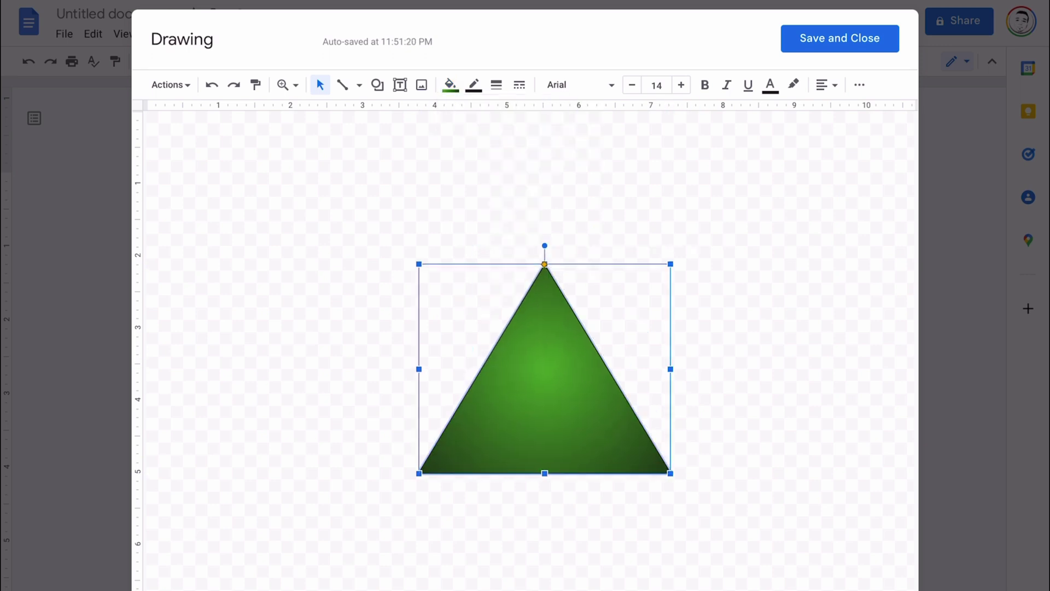
Apply a custom radial gradient with a light green first stop to the triangle and nudge it slightly downward
{"action": "left_click", "coordinate": [450, 85]}
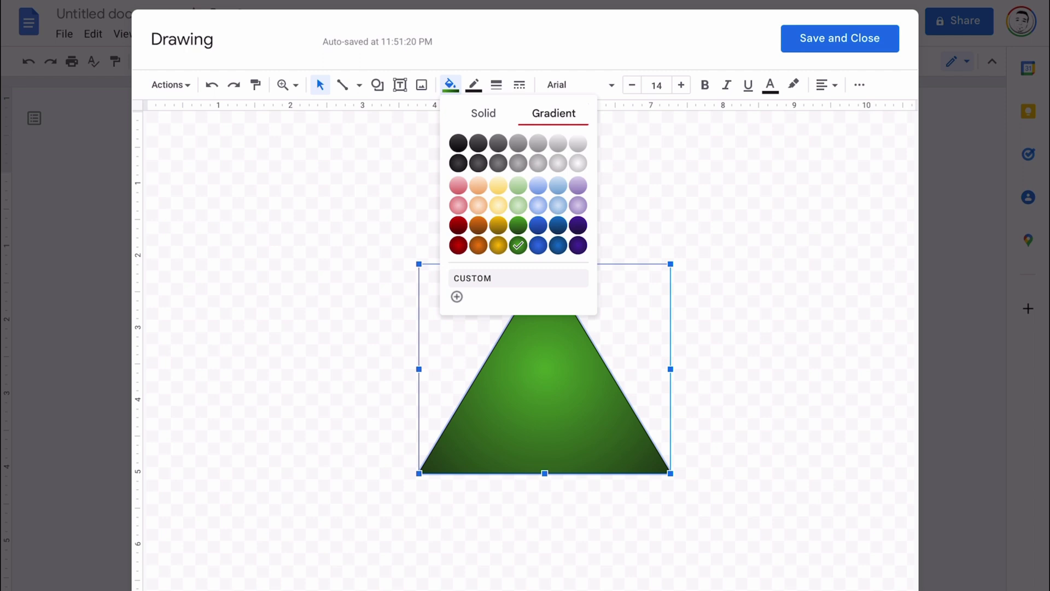
{"action": "left_click", "coordinate": [457, 296]}
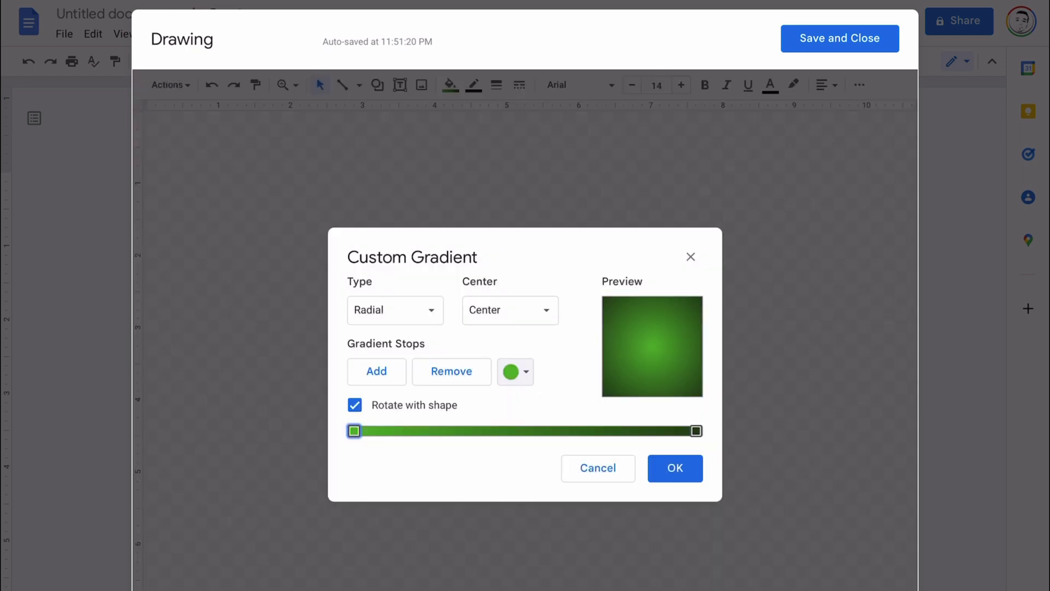
{"action": "left_click", "coordinate": [515, 372]}
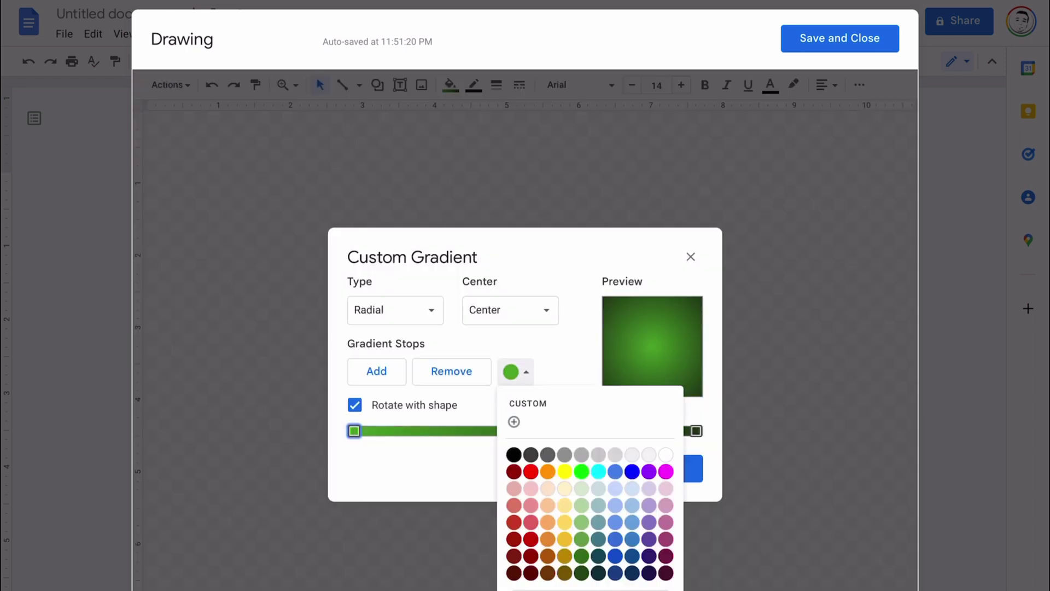
{"action": "left_click", "coordinate": [582, 522]}
{"action": "left_click", "coordinate": [675, 468]}
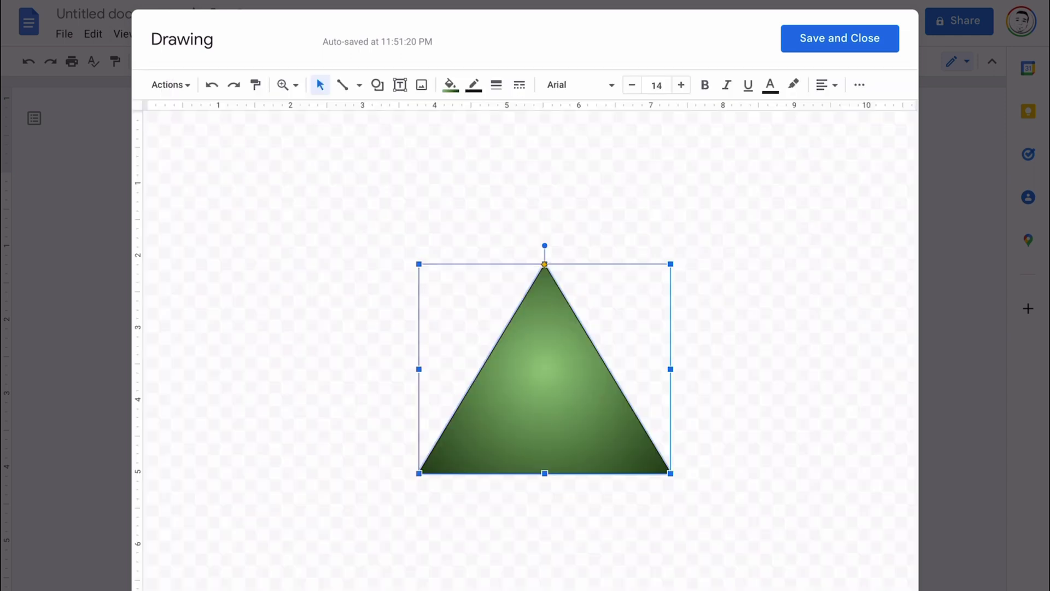
{"action": "left_click_drag", "start_coordinate": [596, 421], "coordinate": [600, 433]}
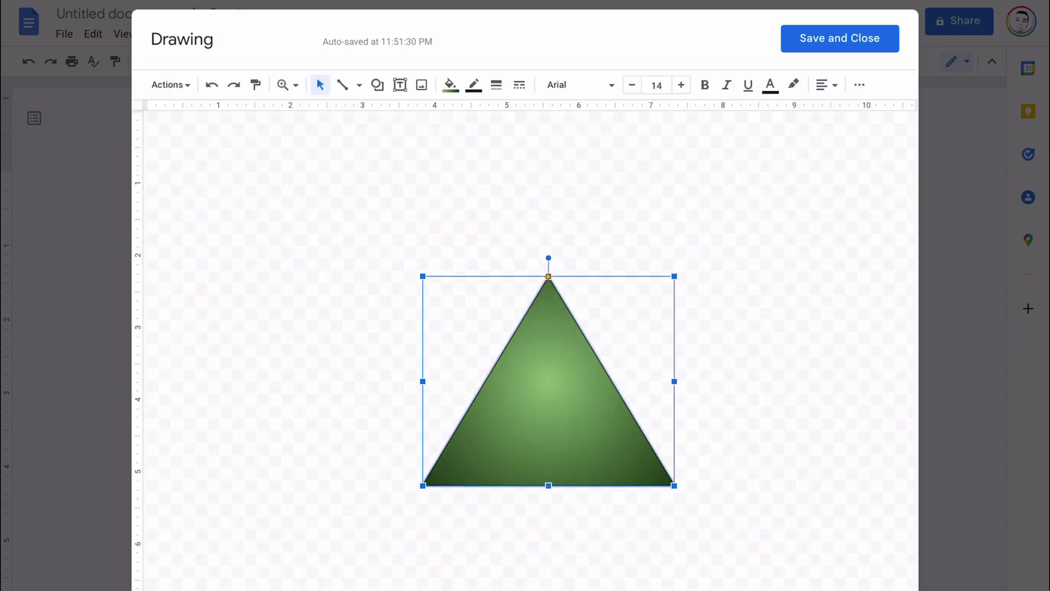
Set the triangle's fill back to solid medium green and deselect it
{"action": "left_click", "coordinate": [450, 84]}
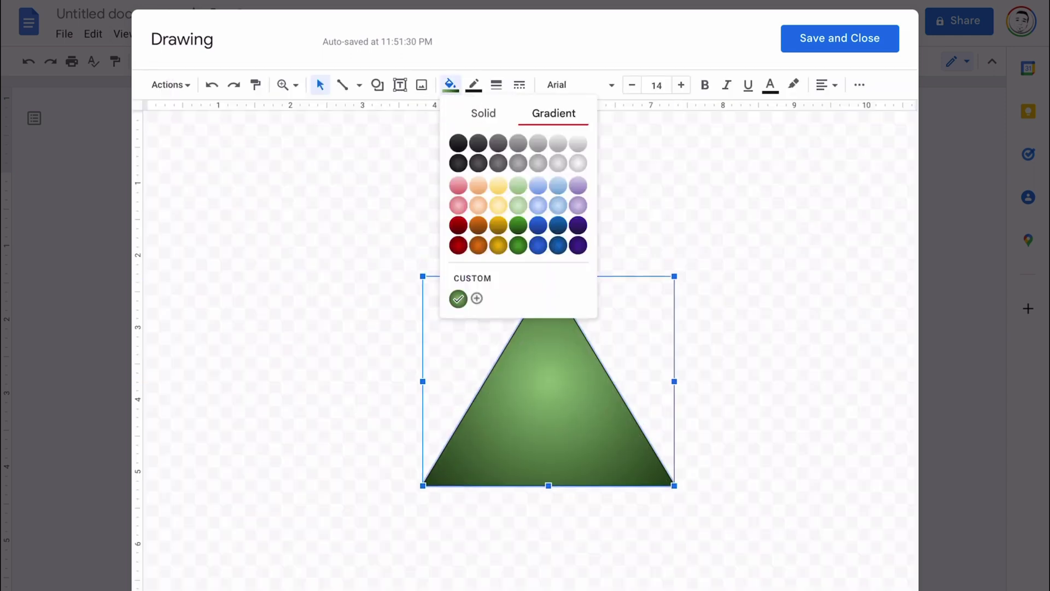
{"action": "left_click", "coordinate": [483, 113]}
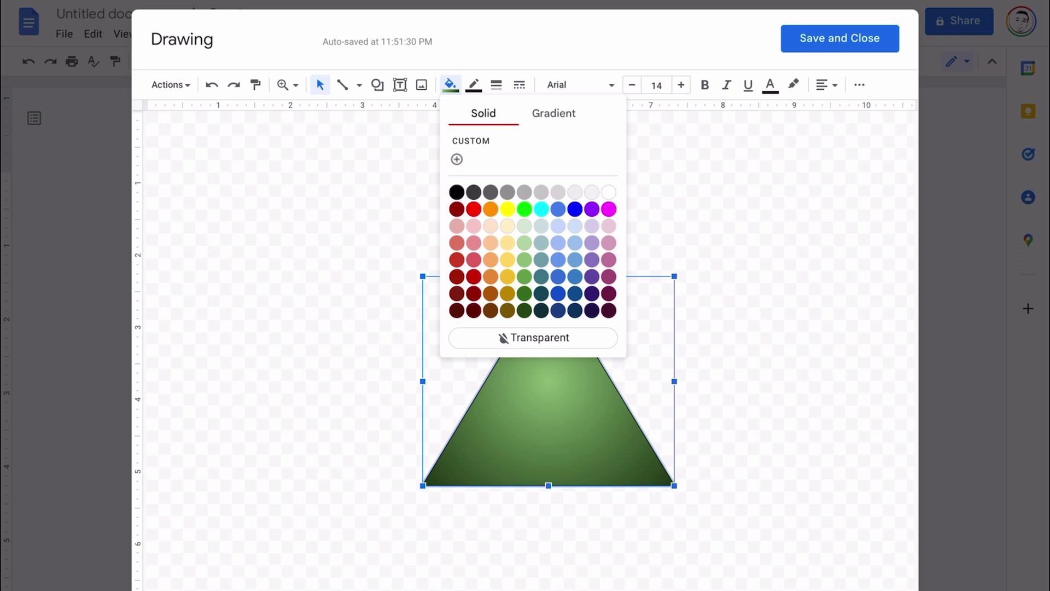
{"action": "left_click", "coordinate": [524, 277]}
{"action": "key", "text": "Escape"}
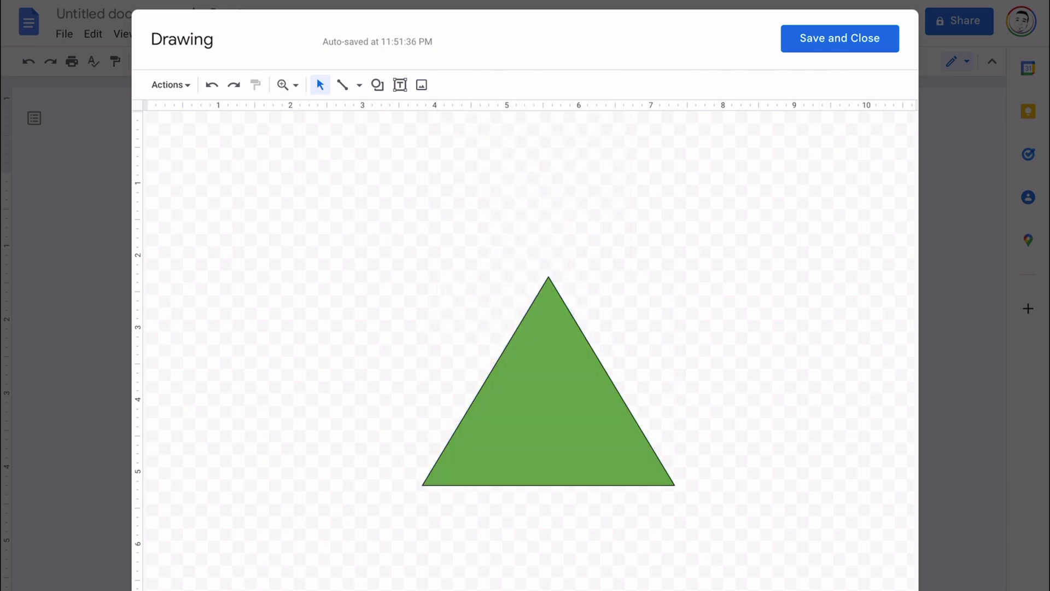
{"action": "left_click", "coordinate": [342, 84]}
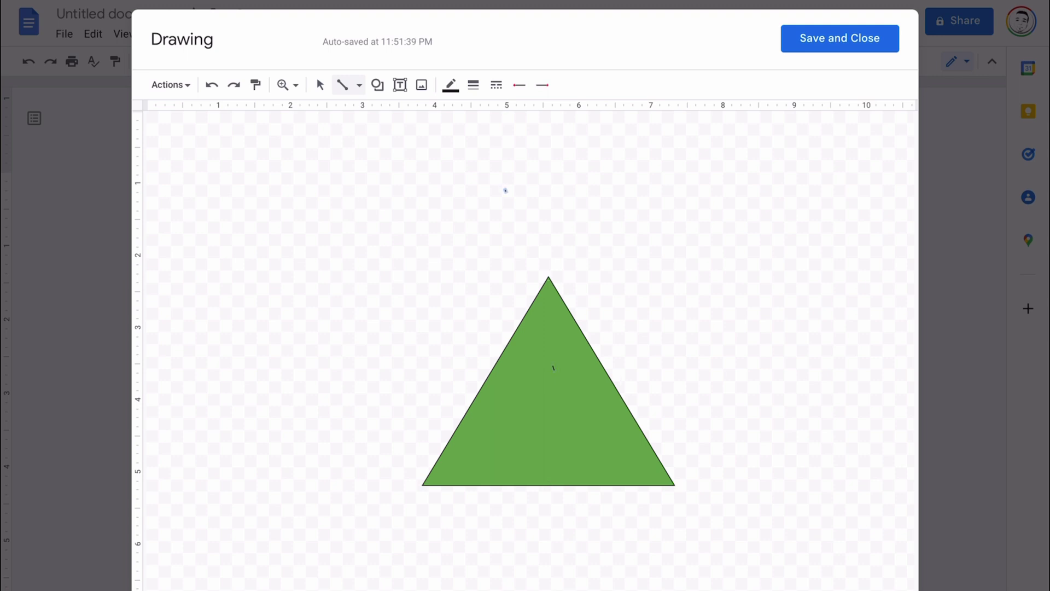
{"action": "key", "text": "Escape"}
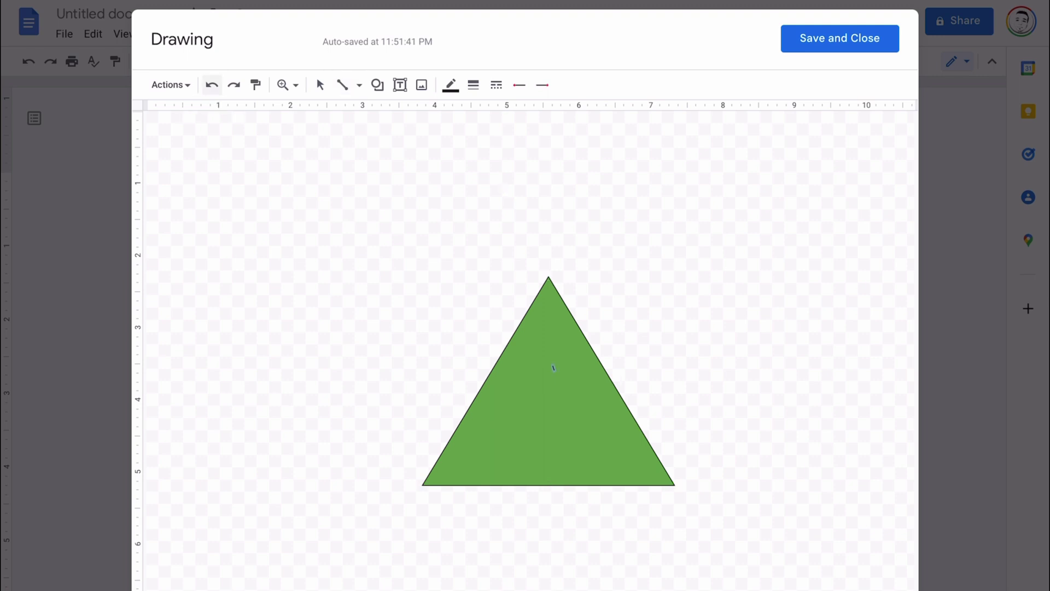
{"action": "left_click", "coordinate": [212, 85]}
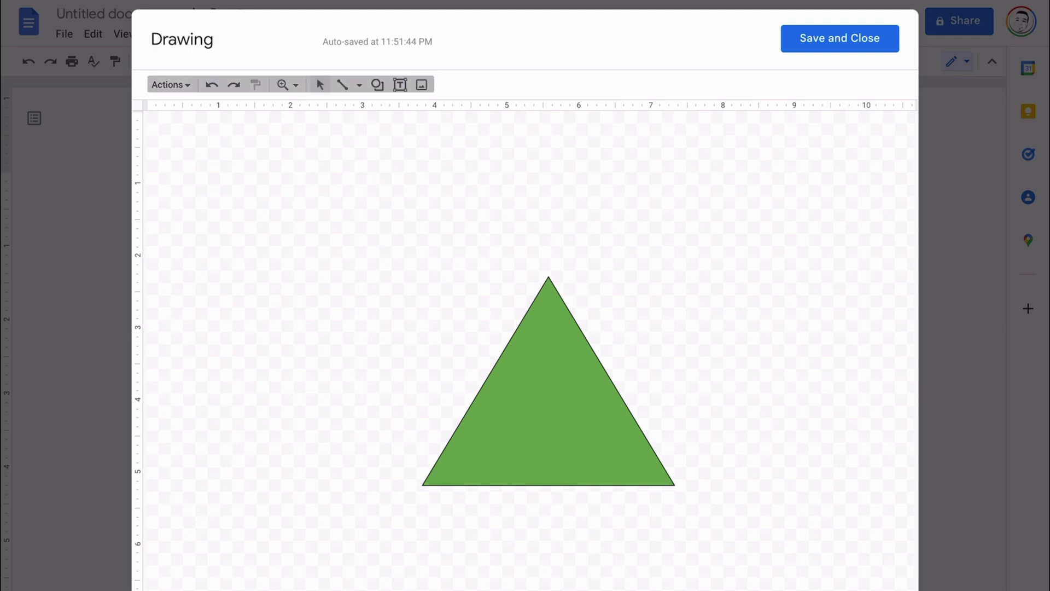
Move the green triangle slightly up toward the middle of the canvas and deselect it
{"action": "left_click", "coordinate": [320, 85]}
{"action": "left_click_drag", "start_coordinate": [548, 383], "coordinate": [516, 354]}
{"action": "left_click_drag", "start_coordinate": [518, 356], "coordinate": [542, 367]}
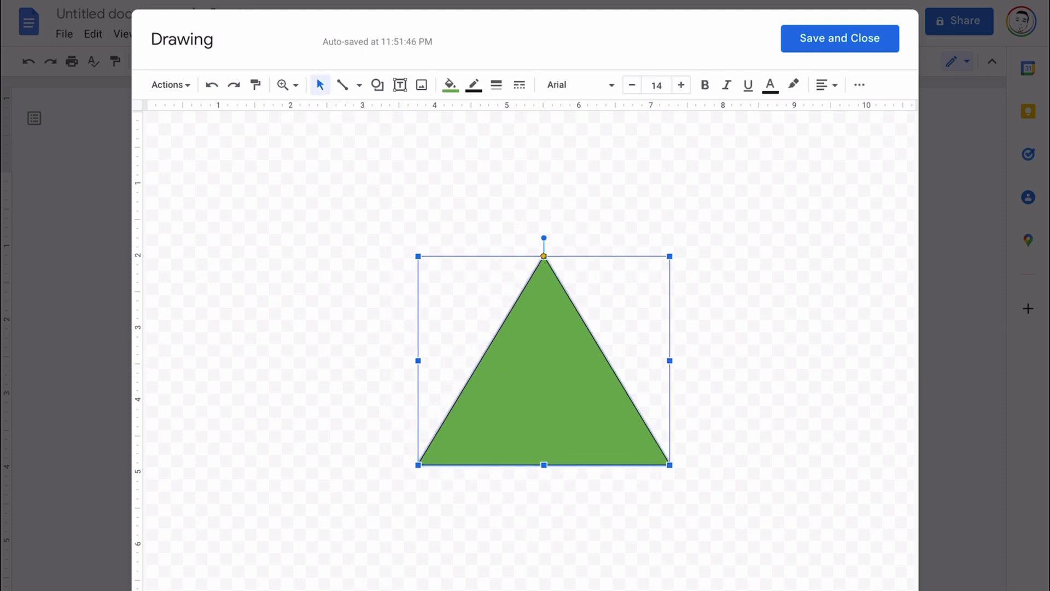
{"action": "key", "text": "Escape"}
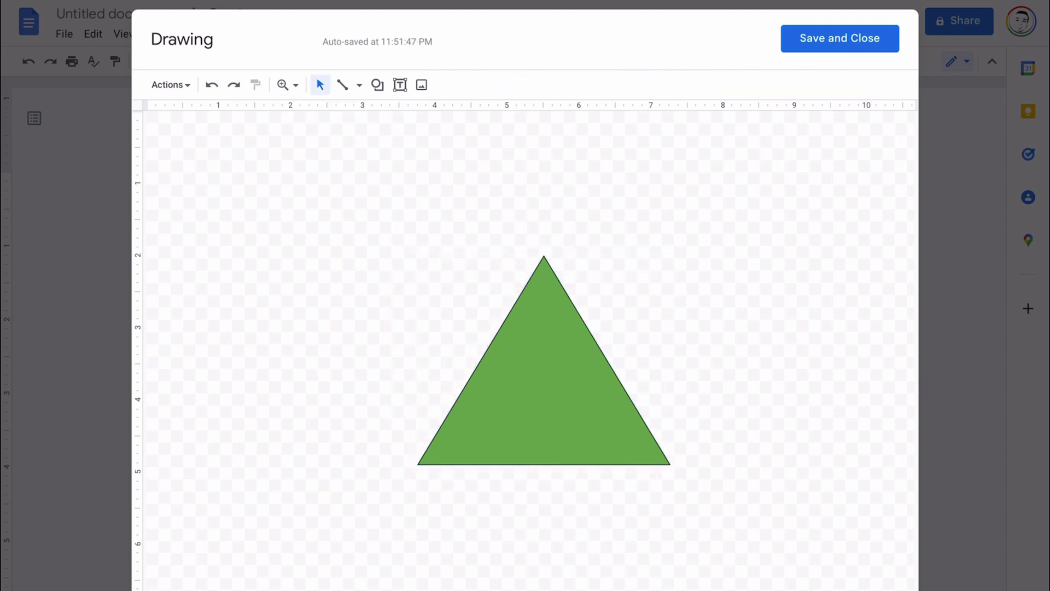
Give the triangle a bright green border with a weight of 12px and nudge it slightly
{"action": "left_click", "coordinate": [544, 378]}
{"action": "left_click", "coordinate": [474, 85]}
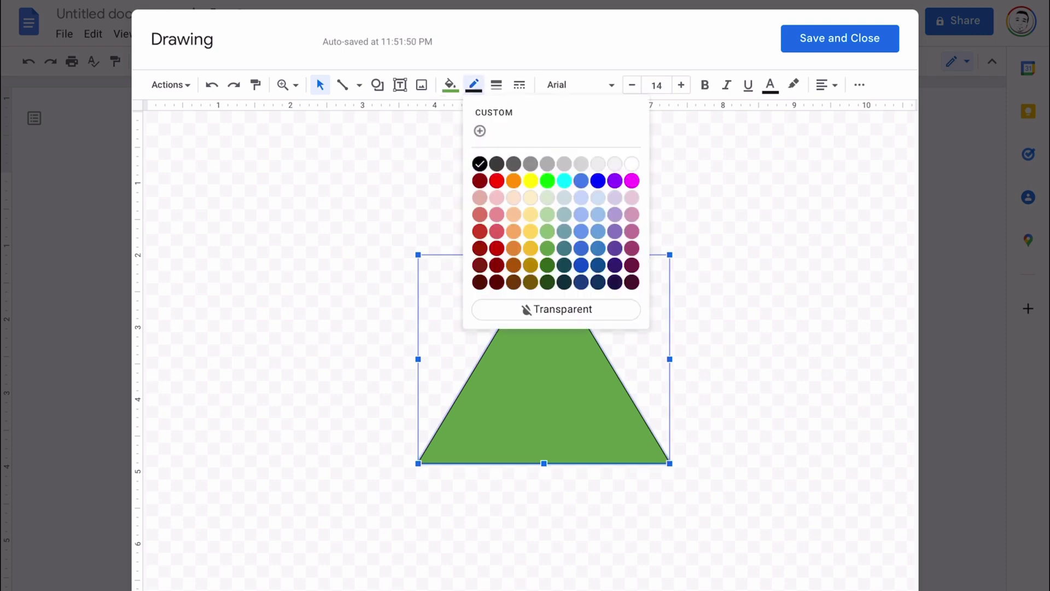
{"action": "left_click", "coordinate": [547, 181]}
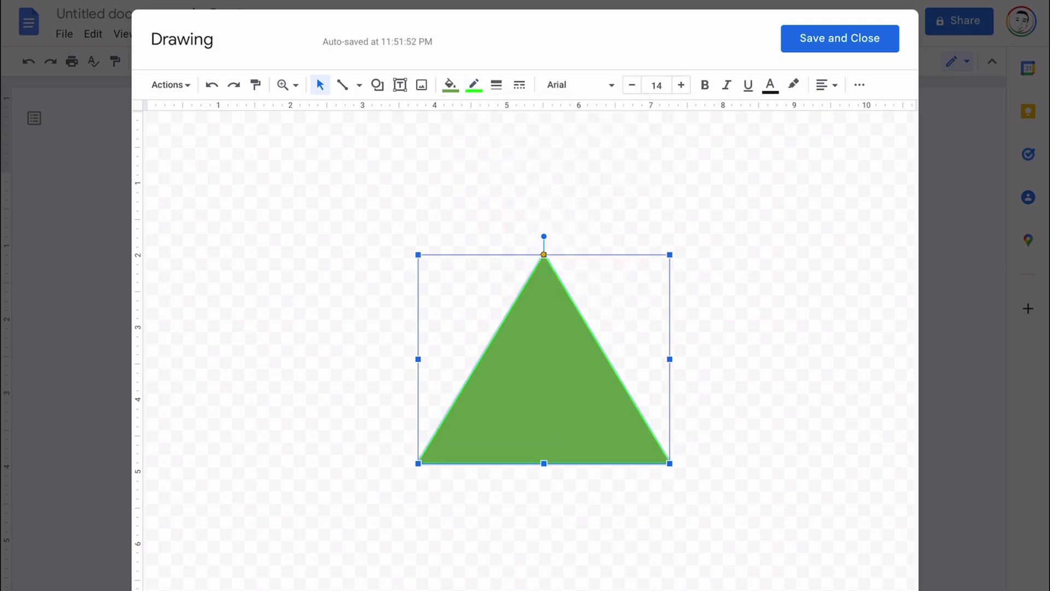
{"action": "left_click", "coordinate": [496, 85]}
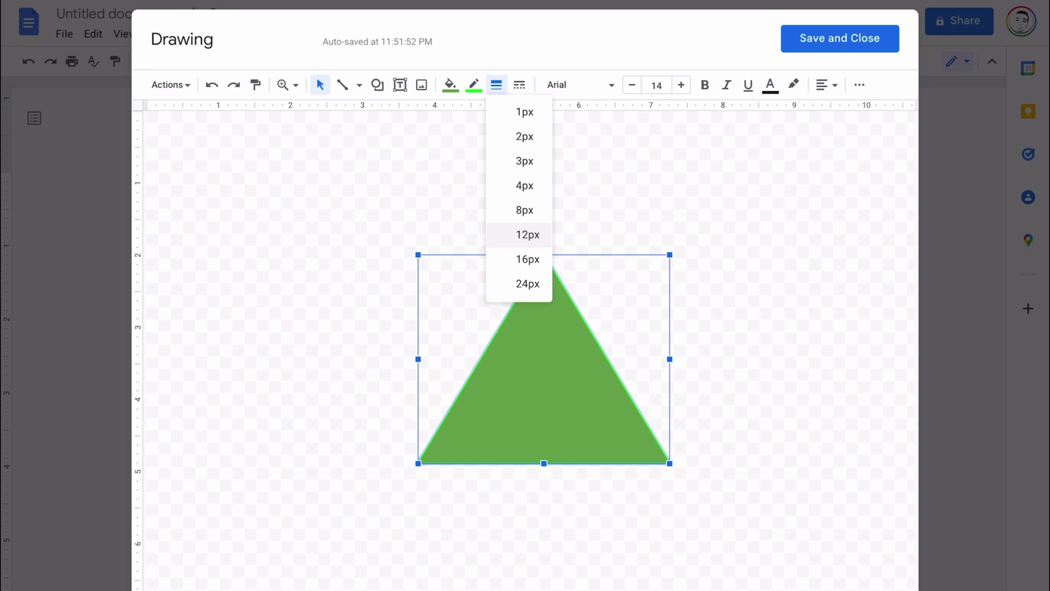
{"action": "left_click", "coordinate": [525, 232]}
{"action": "left_click", "coordinate": [705, 306]}
{"action": "left_click_drag", "start_coordinate": [544, 377], "coordinate": [542, 377]}
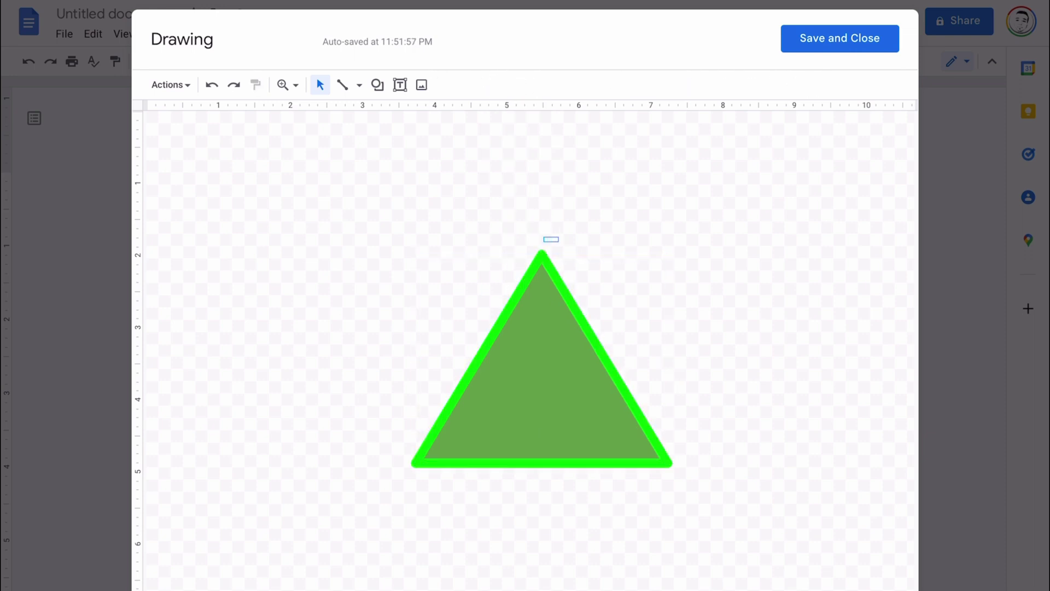
Save the triangle drawing into the document and set it in front of the text
{"action": "mouse_move", "coordinate": [541, 237]}
{"action": "left_mouse_down"}
{"action": "mouse_move", "coordinate": [573, 241]}
{"action": "mouse_move", "coordinate": [492, 245]}
{"action": "mouse_move", "coordinate": [476, 260]}
{"action": "mouse_move", "coordinate": [553, 222]}
{"action": "mouse_move", "coordinate": [479, 254]}
{"action": "mouse_move", "coordinate": [542, 236]}
{"action": "left_mouse_up"}
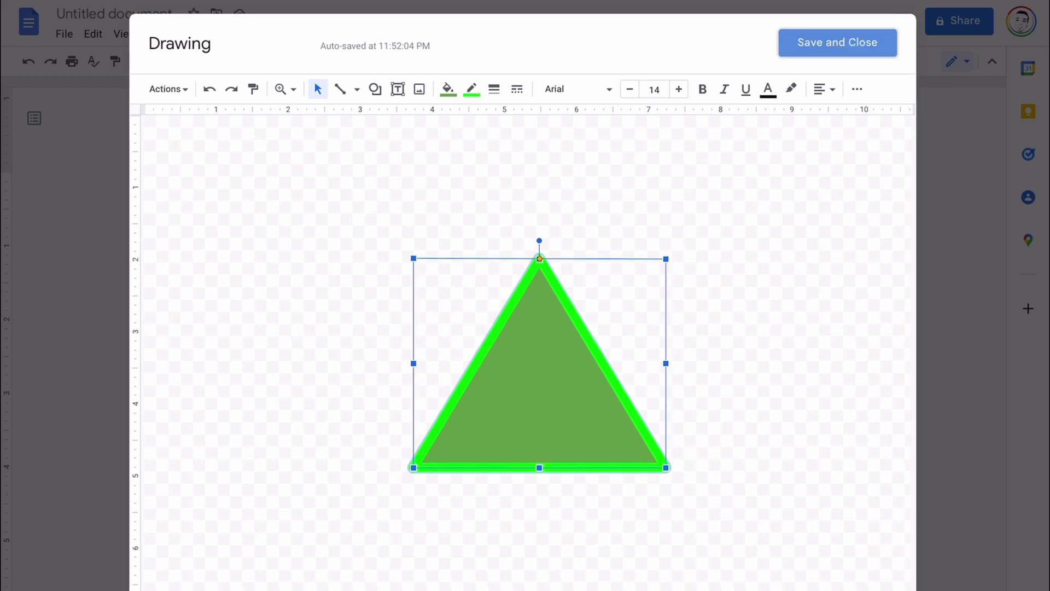
{"action": "left_click", "coordinate": [837, 42]}
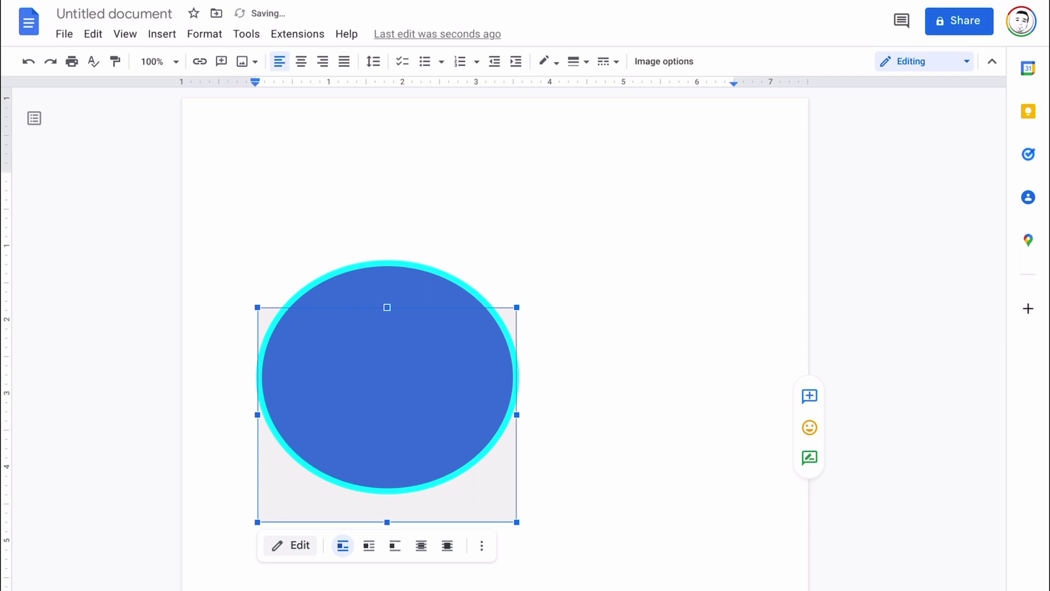
{"action": "left_click", "coordinate": [447, 546]}
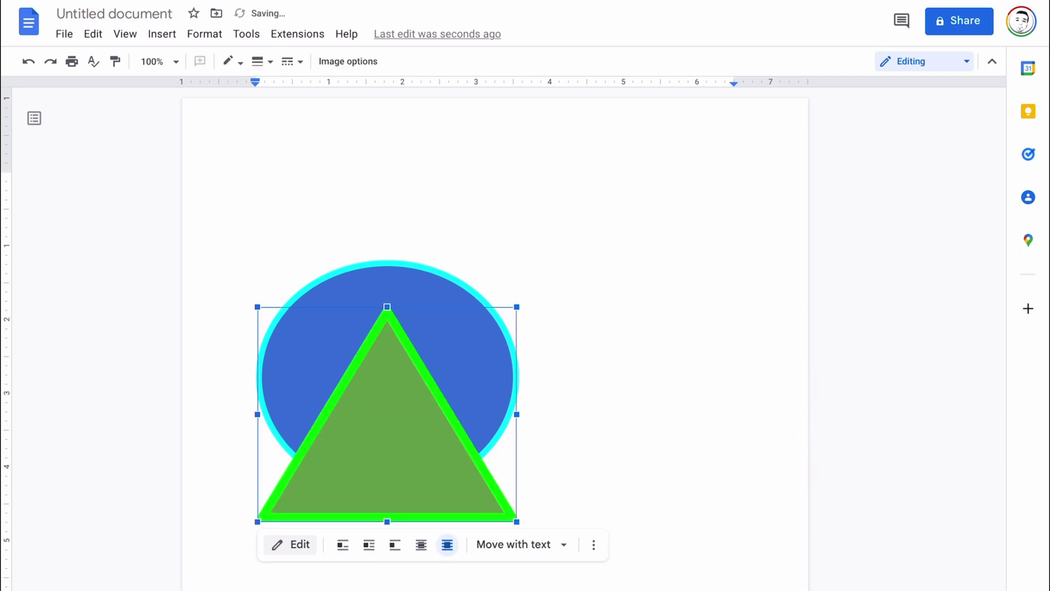
Shrink the triangle slightly, move the oval up the page and place the triangle diagonally below its right side
{"action": "left_click_drag", "start_coordinate": [387, 438], "coordinate": [592, 419]}
{"action": "left_click_drag", "start_coordinate": [592, 420], "coordinate": [656, 428]}
{"action": "left_click_drag", "start_coordinate": [378, 377], "coordinate": [330, 305]}
{"action": "left_click_drag", "start_coordinate": [657, 429], "coordinate": [547, 508]}
{"action": "left_click_drag", "start_coordinate": [341, 304], "coordinate": [387, 270]}
{"action": "left_click_drag", "start_coordinate": [518, 386], "coordinate": [476, 356]}
{"action": "left_click_drag", "start_coordinate": [387, 329], "coordinate": [394, 342]}
{"action": "left_click_drag", "start_coordinate": [489, 433], "coordinate": [495, 492]}
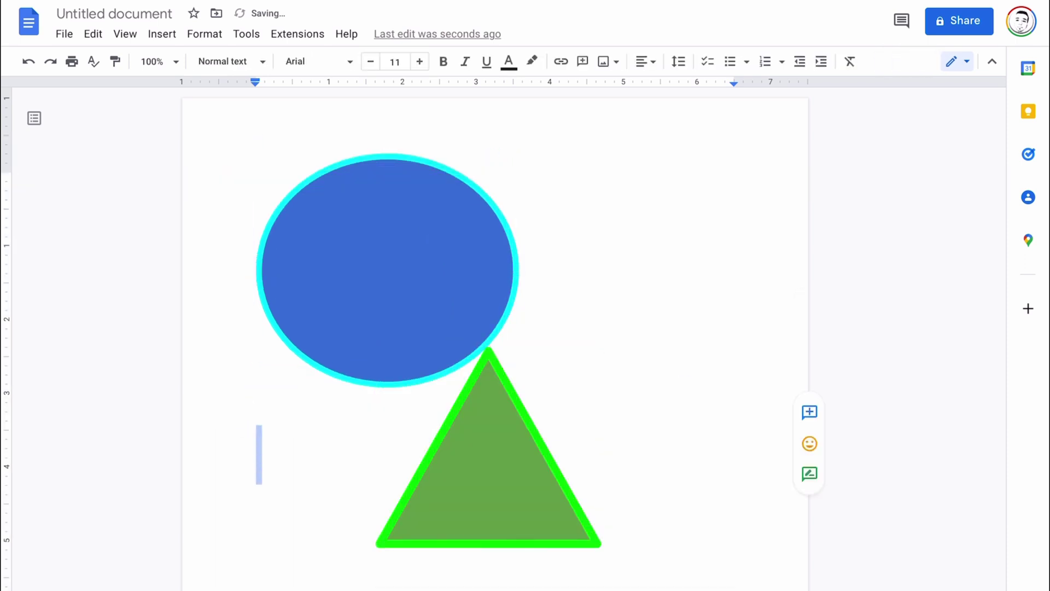
Move the oval down and to the left and the triangle further down so that the two shapes no longer touch
{"action": "left_click_drag", "start_coordinate": [387, 329], "coordinate": [394, 342]}
{"action": "left_click", "coordinate": [387, 271]}
{"action": "left_click_drag", "start_coordinate": [387, 270], "coordinate": [360, 297]}
{"action": "left_click_drag", "start_coordinate": [360, 298], "coordinate": [346, 317]}
{"action": "double_click", "coordinate": [489, 514]}
{"action": "left_click_drag", "start_coordinate": [489, 514], "coordinate": [531, 584]}
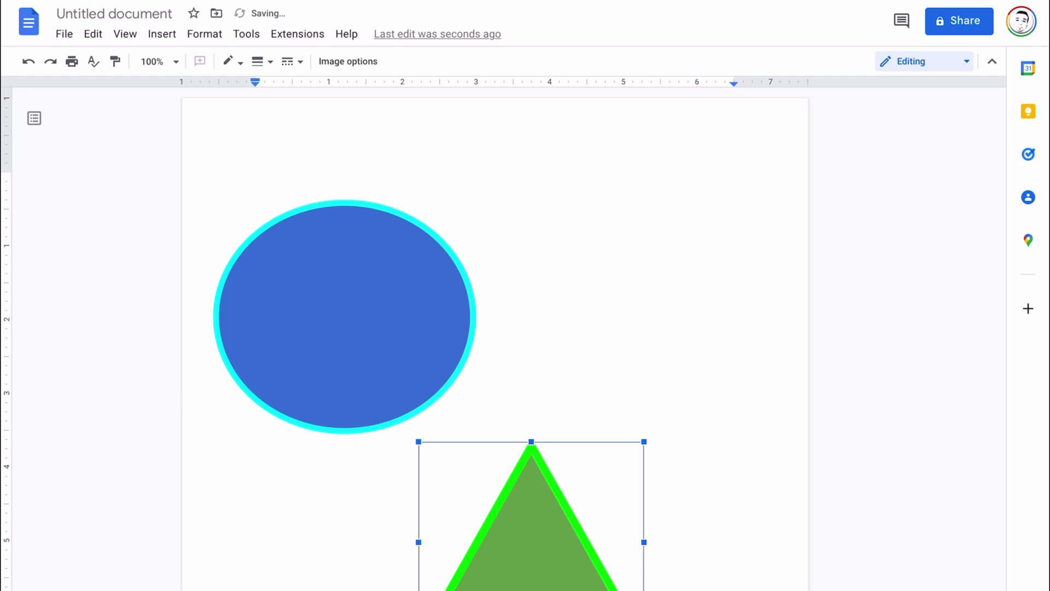
Scale the triangle down to about 2 inches wide and the oval to about 2.7 inches wide, keeping them diagonally apart
{"action": "left_click_drag", "start_coordinate": [644, 441], "coordinate": [572, 507]}
{"action": "left_click_drag", "start_coordinate": [495, 557], "coordinate": [536, 509]}
{"action": "left_click", "coordinate": [394, 356]}
{"action": "left_click_drag", "start_coordinate": [476, 201], "coordinate": [413, 256]}
{"action": "left_click_drag", "start_coordinate": [313, 345], "coordinate": [350, 327]}
{"action": "left_click_drag", "start_coordinate": [536, 525], "coordinate": [532, 473]}
{"action": "left_click", "coordinate": [350, 327], "text": "shift"}
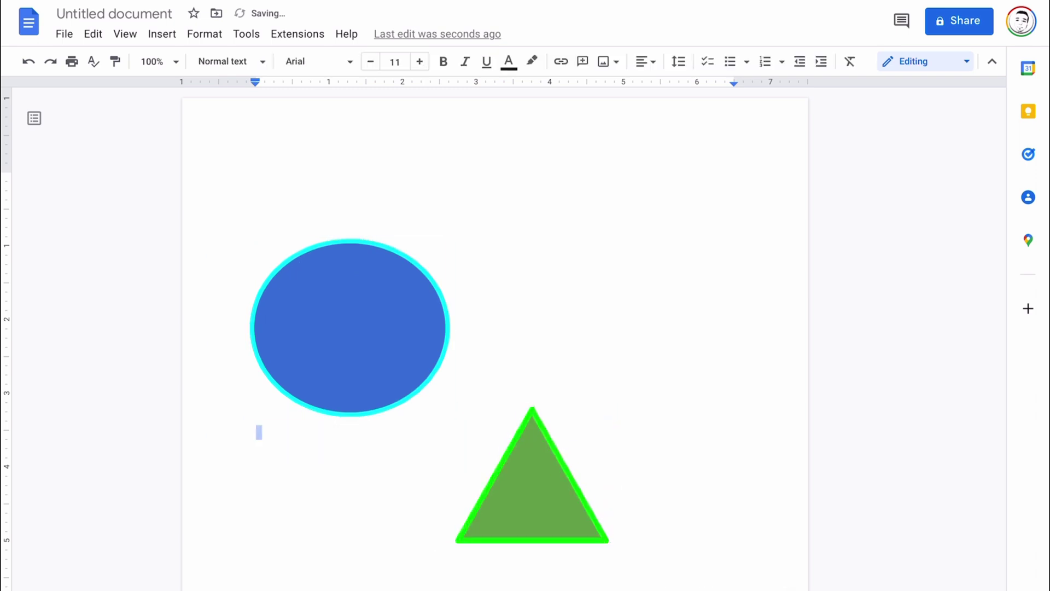
Arrange the shapes side by side on the upper page, with the oval on the left and the triangle on the right
{"action": "left_click", "coordinate": [350, 328]}
{"action": "left_click_drag", "start_coordinate": [533, 492], "coordinate": [690, 303]}
{"action": "left_click_drag", "start_coordinate": [350, 329], "coordinate": [360, 285]}
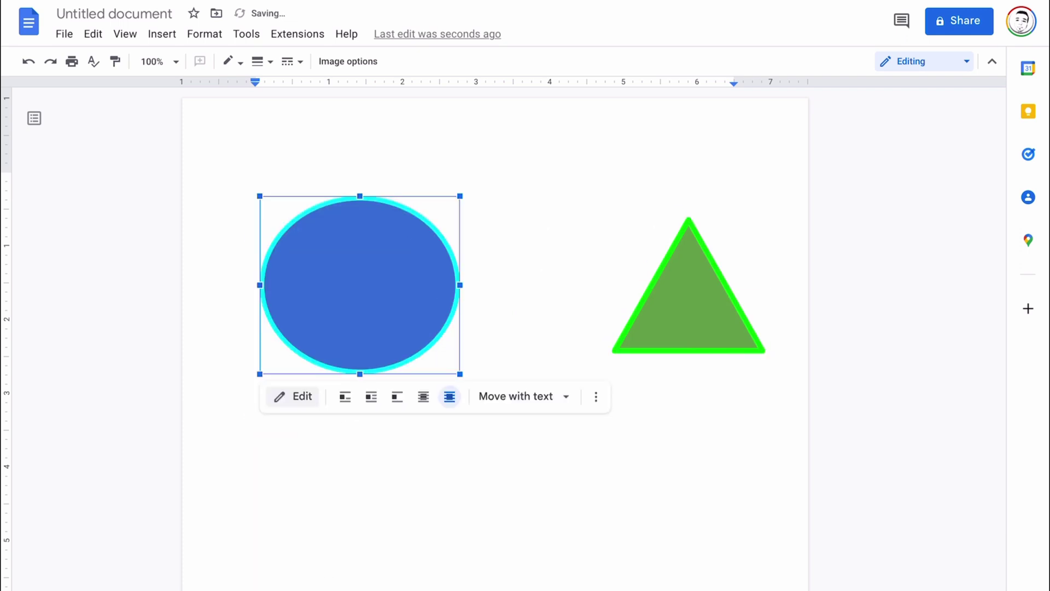
{"action": "left_click_drag", "start_coordinate": [689, 303], "coordinate": [658, 308]}
{"action": "left_click", "coordinate": [360, 306], "text": "shift"}
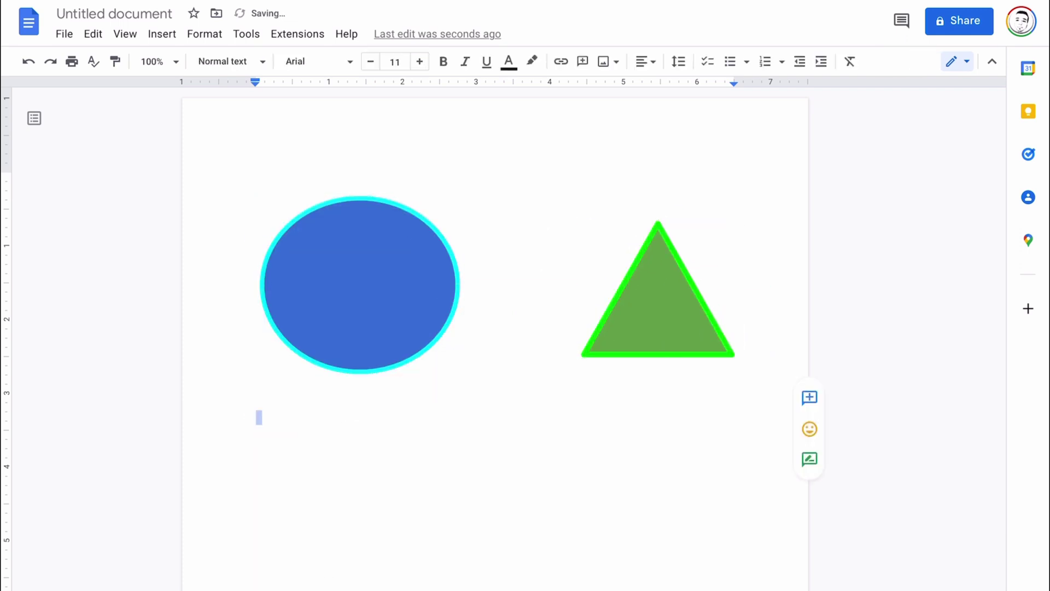
Start a new drawing and draw a rectangle about 3 inches wide and 2.7 inches high near the middle of the canvas
{"action": "left_click", "coordinate": [162, 34]}
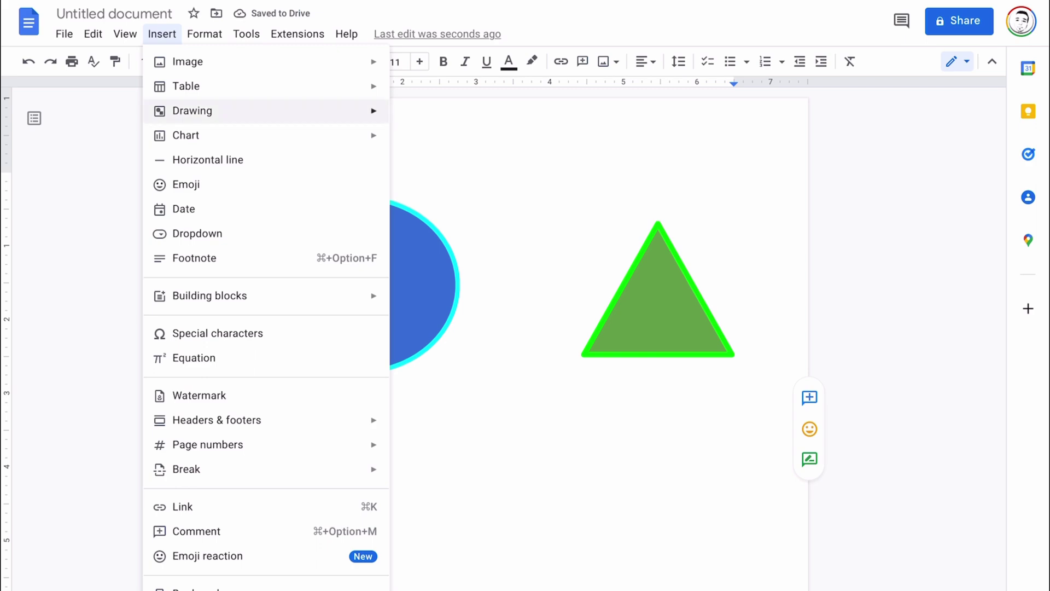
{"action": "mouse_move", "coordinate": [191, 110]}
{"action": "left_click", "coordinate": [432, 116]}
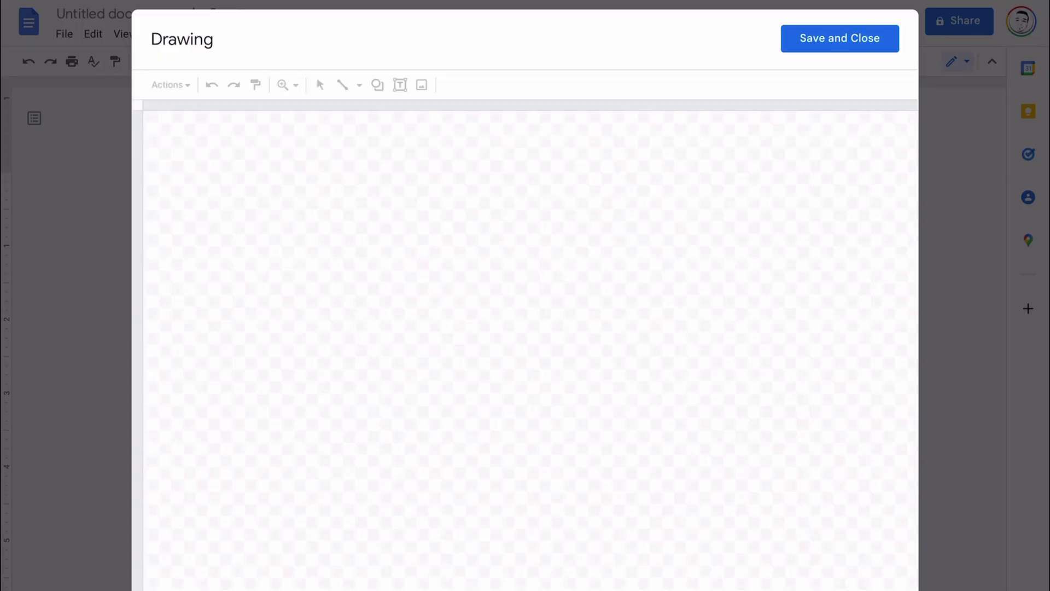
{"action": "left_click", "coordinate": [378, 85]}
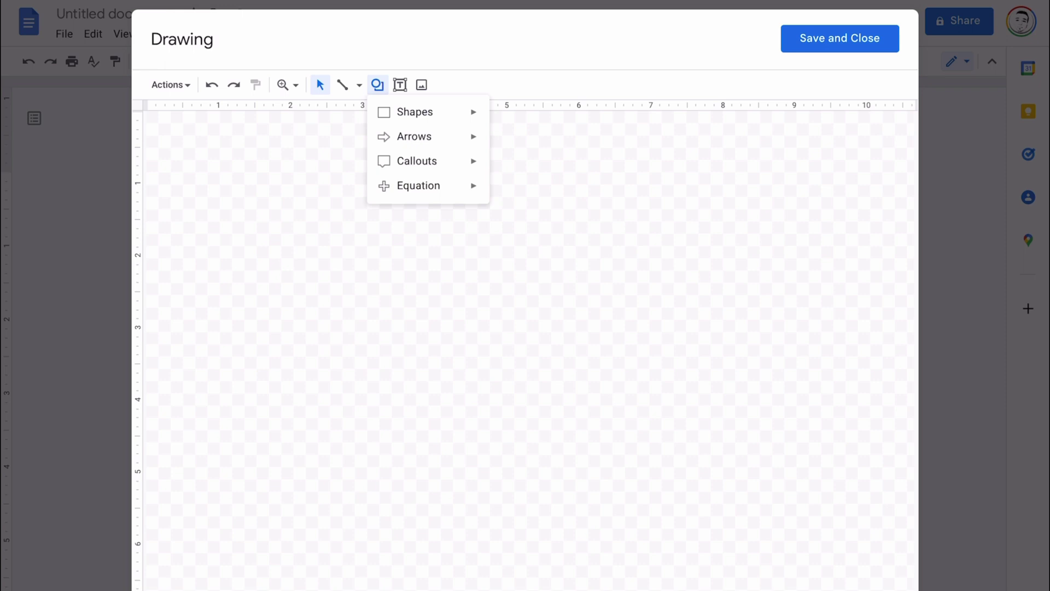
{"action": "mouse_move", "coordinate": [416, 112]}
{"action": "left_click", "coordinate": [503, 118]}
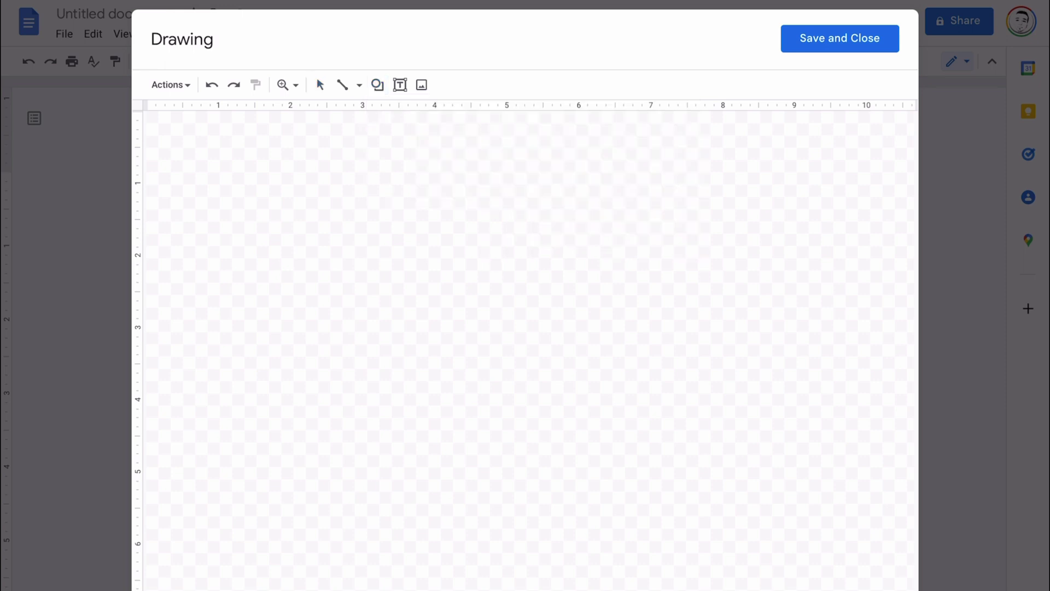
{"action": "left_click_drag", "start_coordinate": [423, 229], "coordinate": [640, 425]}
Fill the rectangle with red, and change the fill to a darker red
{"action": "left_click", "coordinate": [450, 84]}
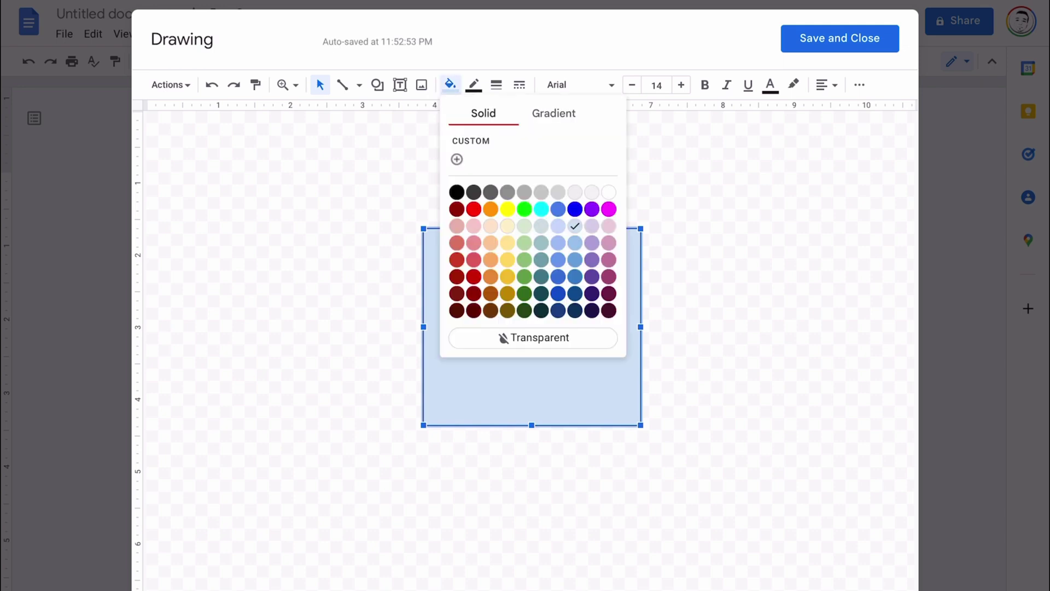
{"action": "left_click", "coordinate": [473, 209]}
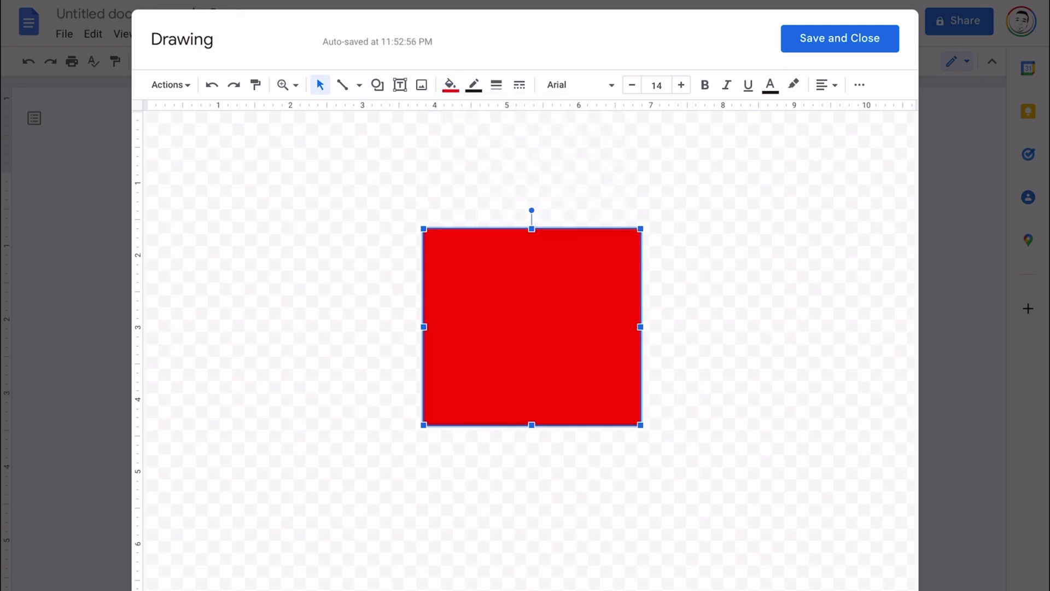
{"action": "left_click", "coordinate": [450, 85]}
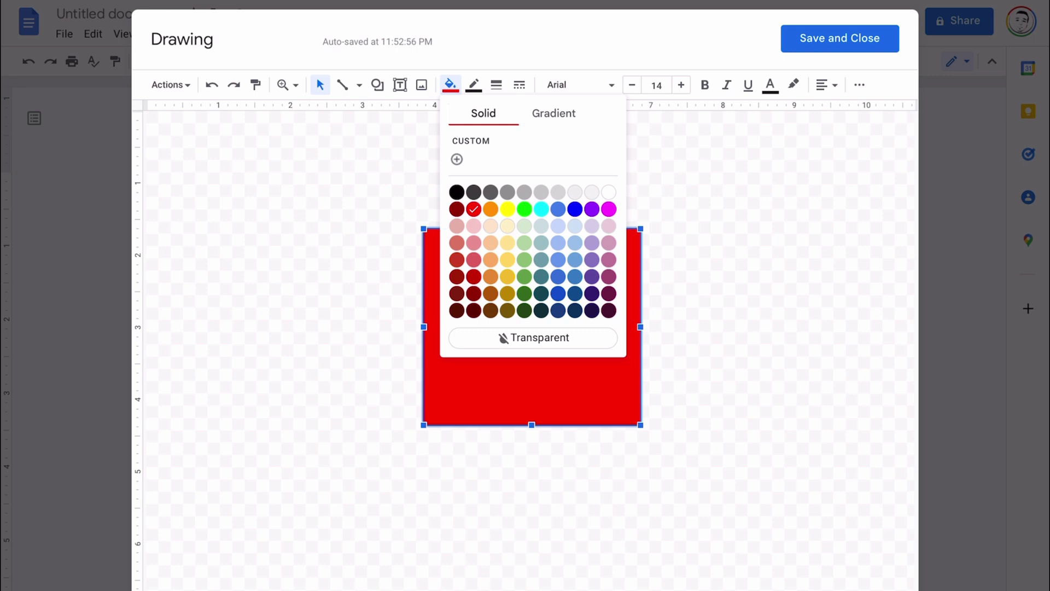
{"action": "left_click", "coordinate": [473, 276]}
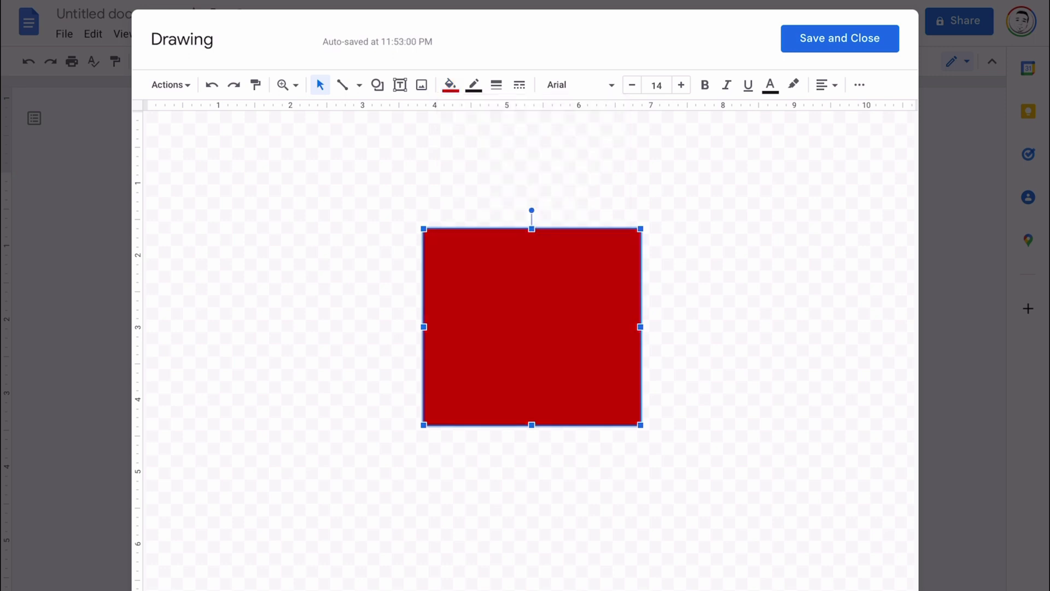
Give the rectangle a red border with a weight of 12px
{"action": "left_click", "coordinate": [474, 85]}
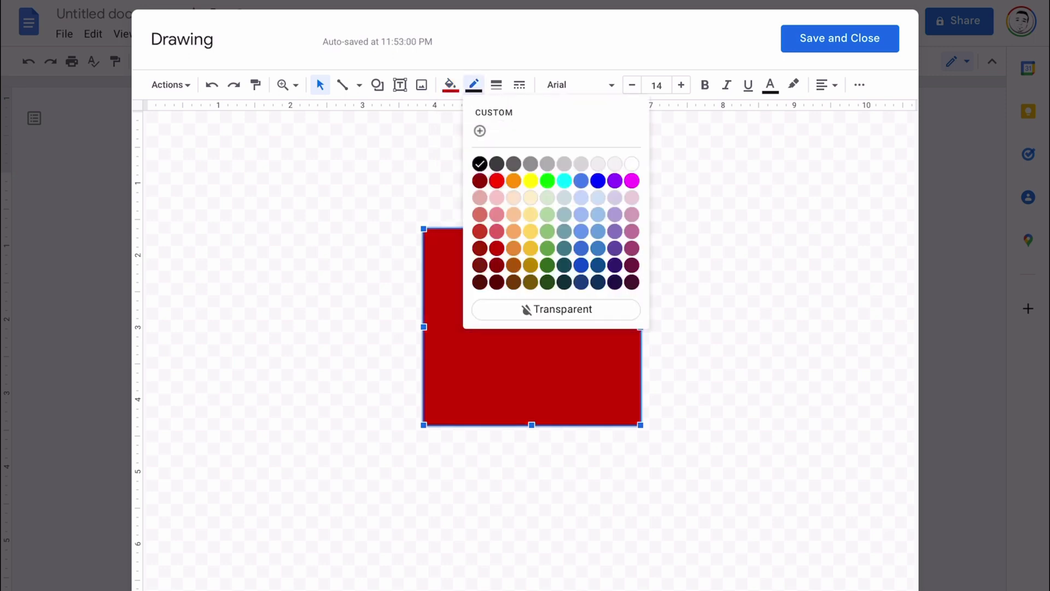
{"action": "left_click", "coordinate": [496, 250]}
{"action": "left_click", "coordinate": [496, 85]}
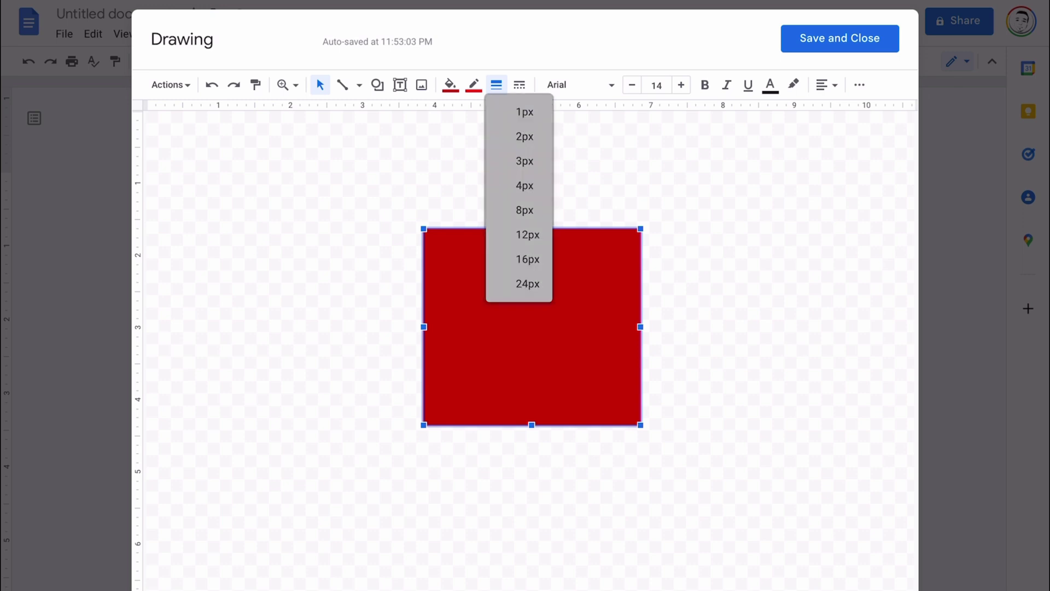
{"action": "left_click", "coordinate": [527, 234]}
Change the rectangle's border to the custom light red color #ff5d5d and deselect the shape
{"action": "left_click", "coordinate": [474, 85]}
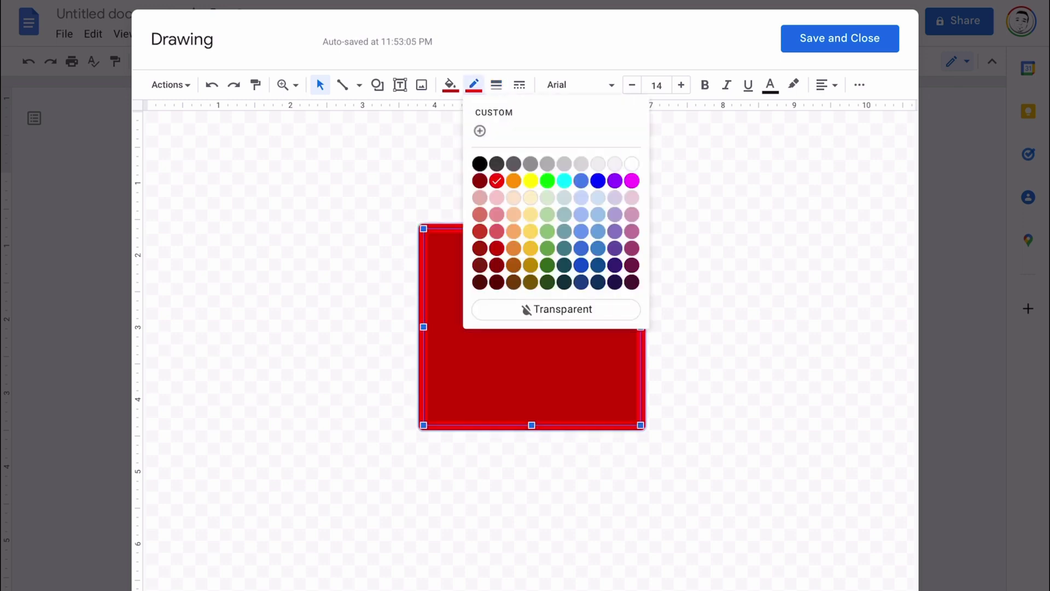
{"action": "left_click", "coordinate": [480, 131]}
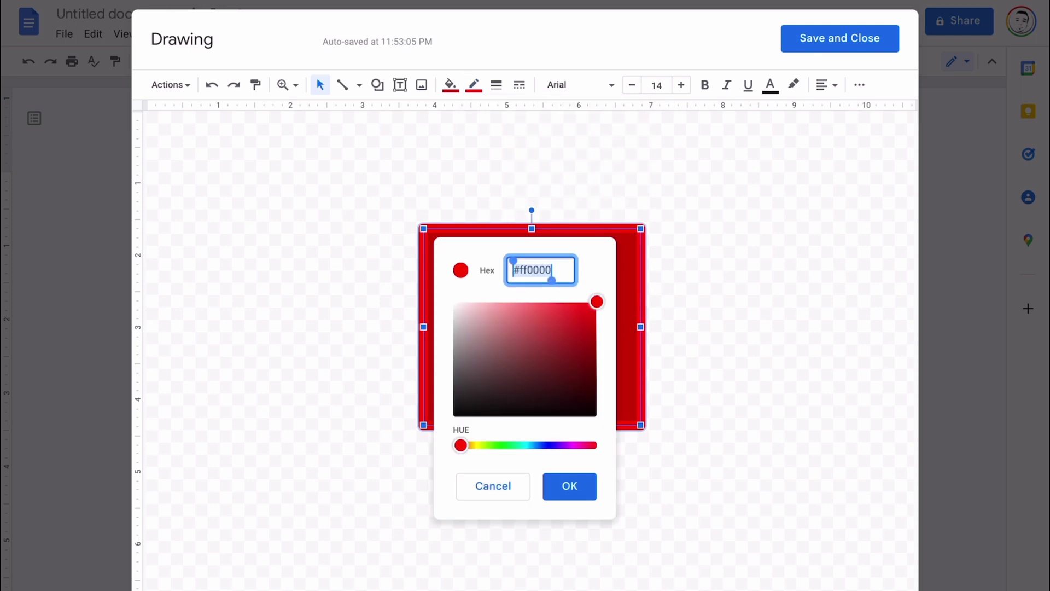
{"action": "left_click", "coordinate": [552, 270]}
{"action": "left_click_drag", "start_coordinate": [597, 302], "coordinate": [553, 301]}
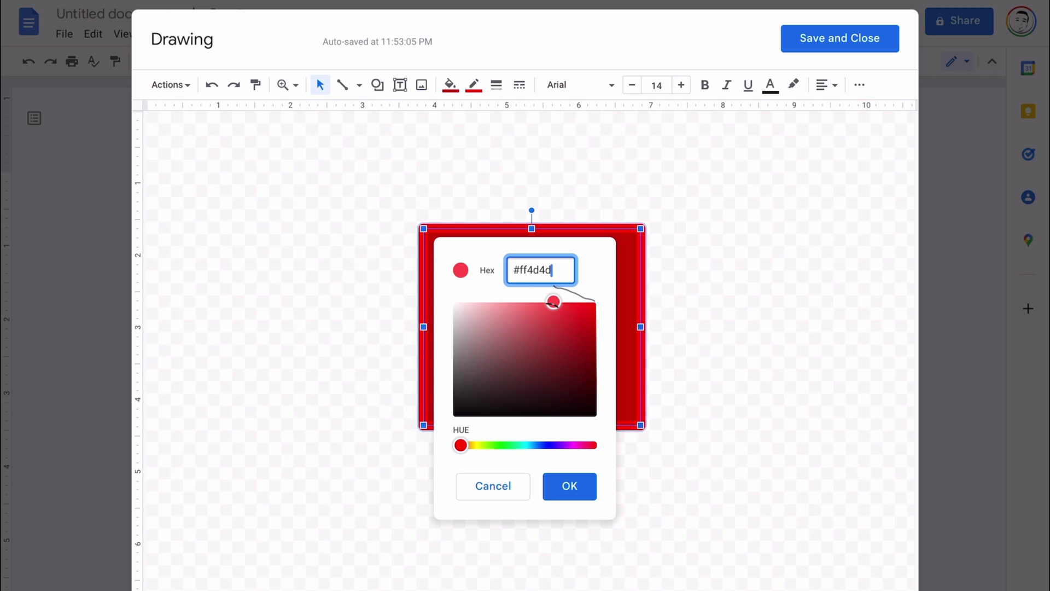
{"action": "left_click", "coordinate": [555, 271]}
{"action": "mouse_move", "coordinate": [554, 301]}
{"action": "left_mouse_down"}
{"action": "mouse_move", "coordinate": [590, 302]}
{"action": "mouse_move", "coordinate": [515, 301]}
{"action": "mouse_move", "coordinate": [544, 302]}
{"action": "left_mouse_up"}
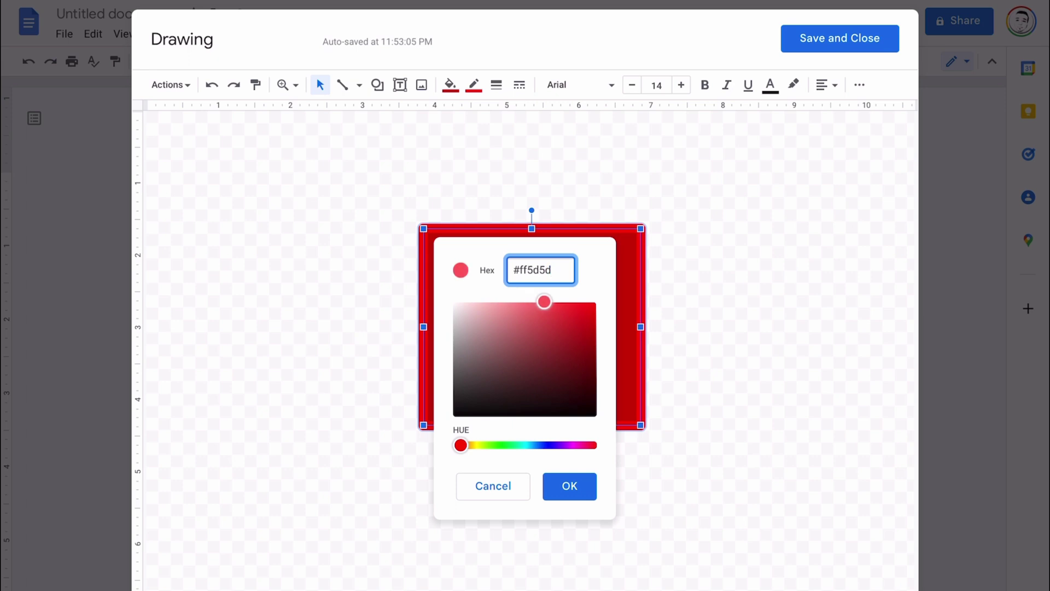
{"action": "key", "text": "Return"}
{"action": "key", "text": "Escape"}
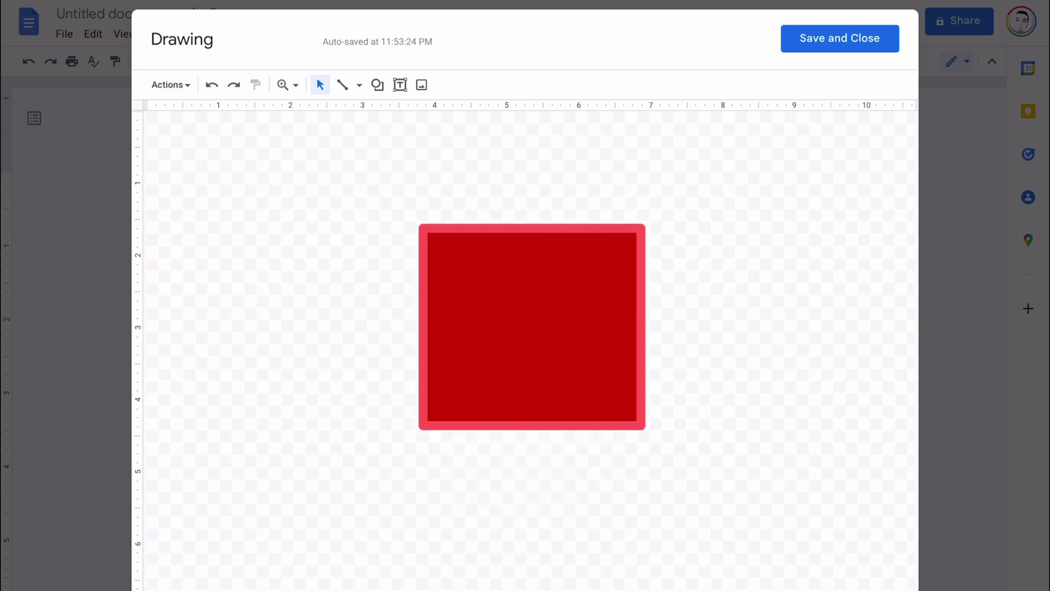
Save the rectangle drawing into the document, set it in front of the text, shrink it and center it below the other shapes
{"action": "left_click", "coordinate": [840, 38]}
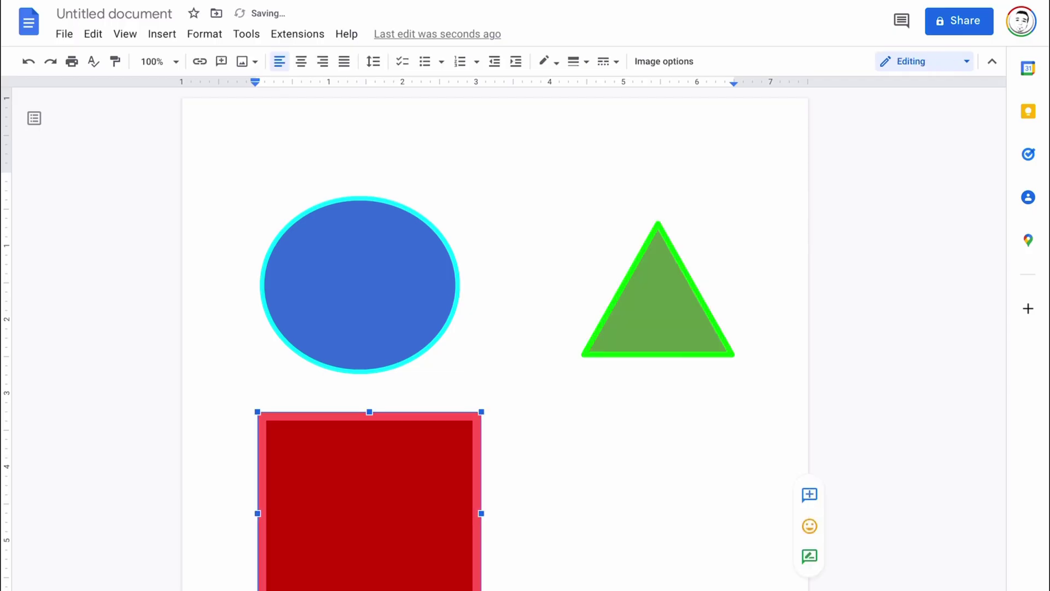
{"action": "left_click", "coordinate": [421, 590]}
{"action": "left_click_drag", "start_coordinate": [383, 520], "coordinate": [513, 509]}
{"action": "left_click", "coordinate": [503, 582]}
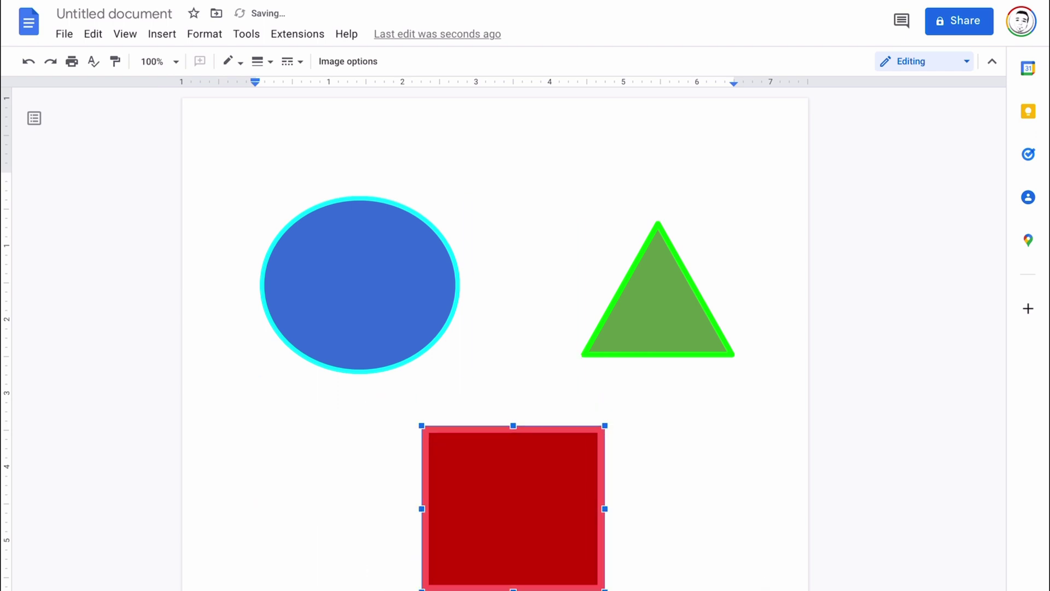
Move the triangle slightly up and the red rectangle up closer beneath the oval and triangle
{"action": "left_click_drag", "start_coordinate": [658, 306], "coordinate": [639, 281]}
{"action": "left_click_drag", "start_coordinate": [513, 509], "coordinate": [522, 479]}
{"action": "mouse_move", "coordinate": [638, 282]}
{"action": "left_mouse_down"}
{"action": "mouse_move", "coordinate": [647, 303]}
{"action": "mouse_move", "coordinate": [651, 294]}
{"action": "left_mouse_up"}
{"action": "left_click", "coordinate": [259, 402]}
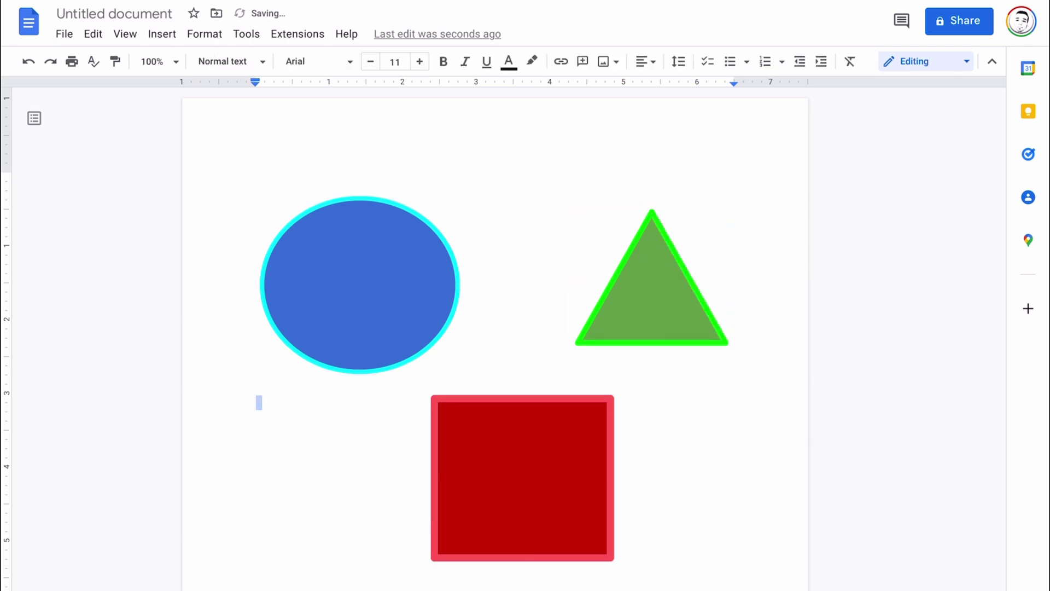
Adjust the blank body lines beside the oval so the red rectangle shifts up between the oval and triangle
{"action": "left_click_drag", "start_coordinate": [258, 326], "coordinate": [257, 225]}
{"action": "left_click_drag", "start_coordinate": [262, 297], "coordinate": [258, 385]}
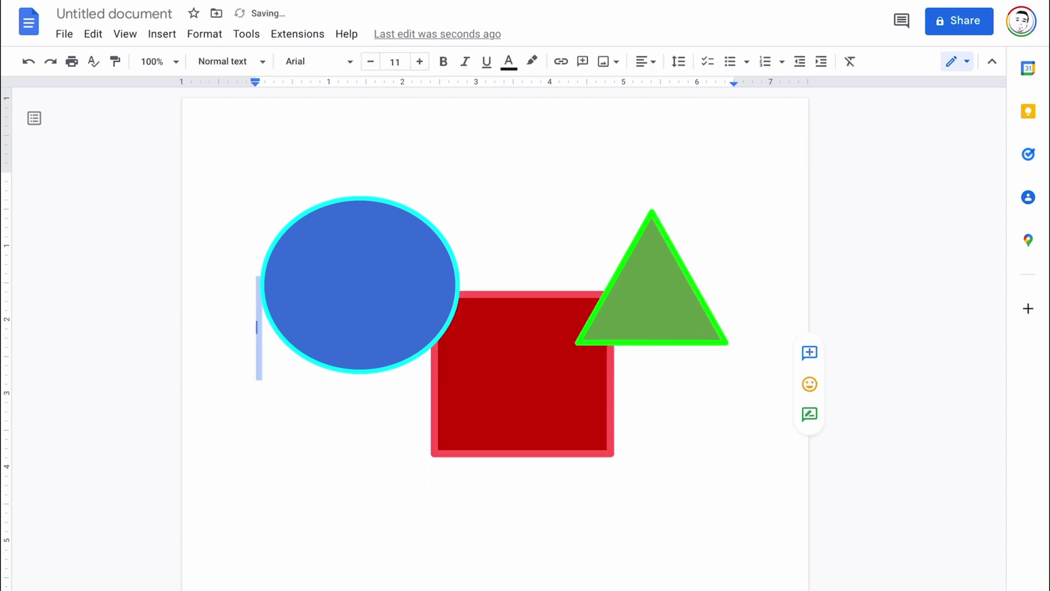
{"action": "left_click", "coordinate": [256, 314]}
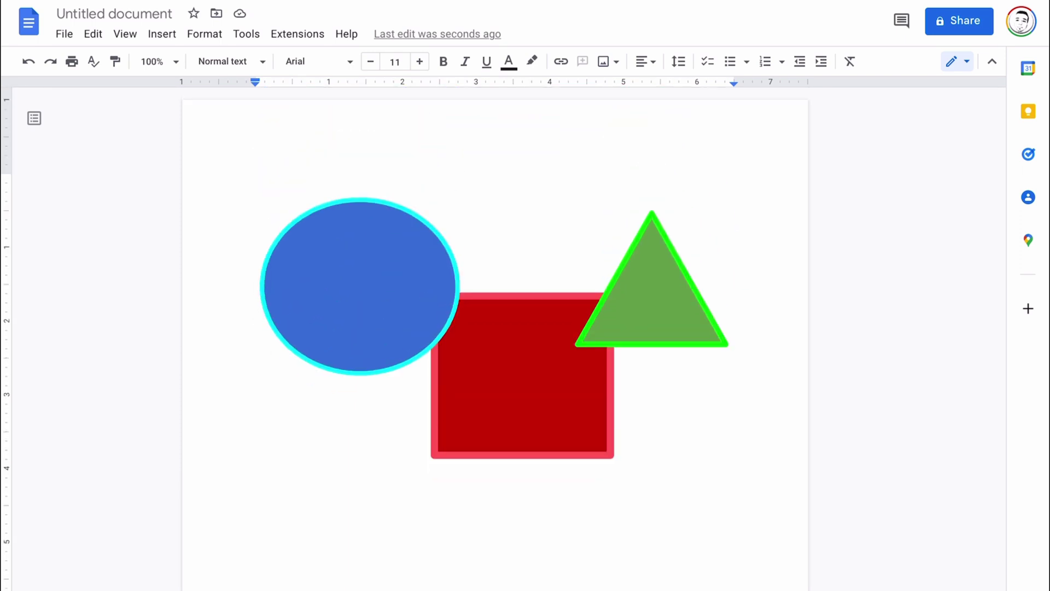
{"action": "double_click", "coordinate": [255, 180]}
{"action": "key", "text": "Escape"}
{"action": "double_click", "coordinate": [256, 143]}
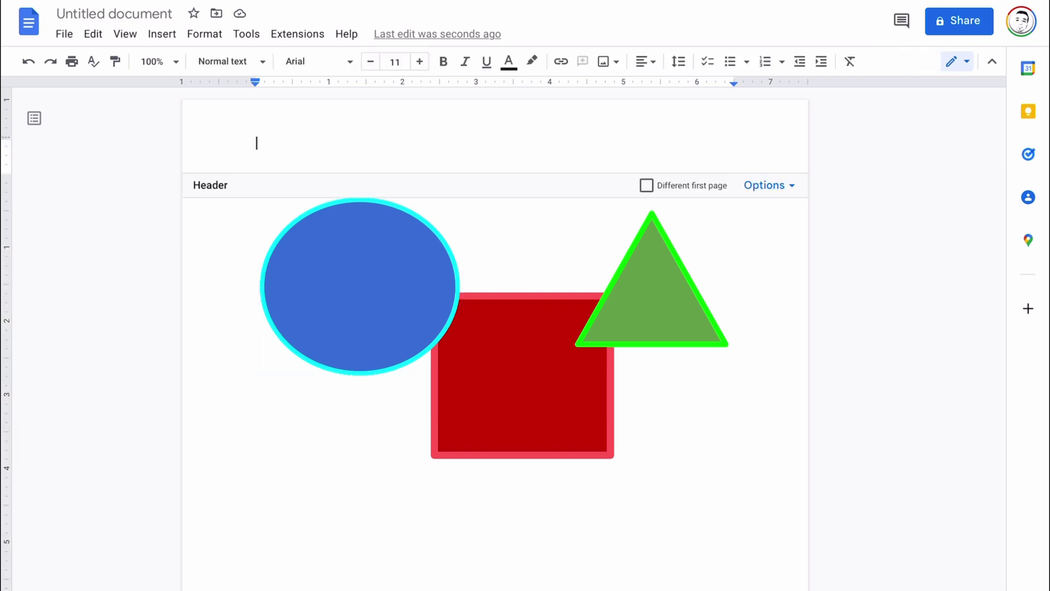
{"action": "left_click", "coordinate": [258, 239]}
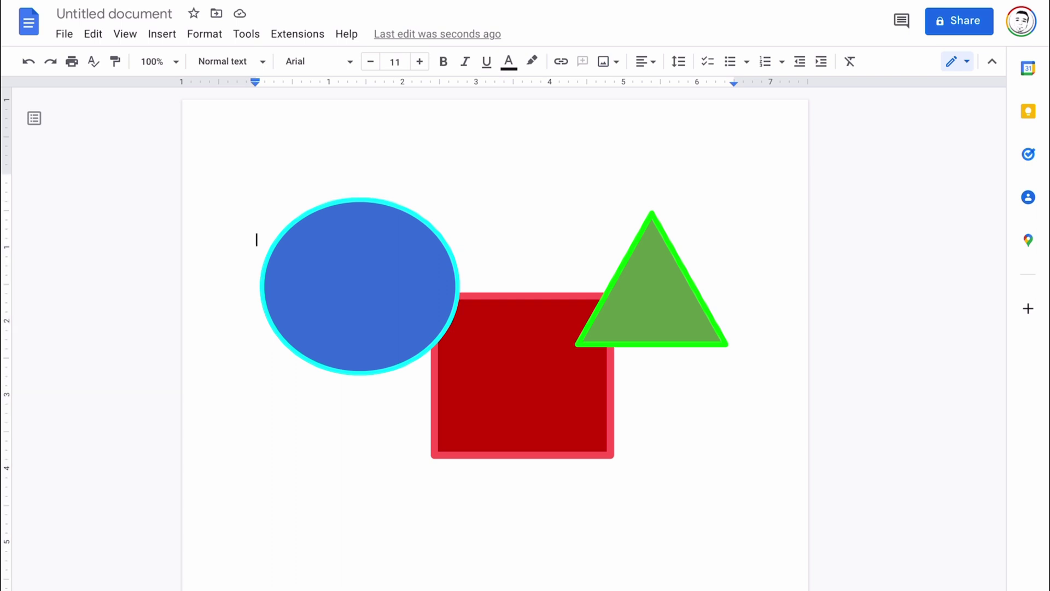
Move the blue oval down beside the red rectangle and place the text cursor on a blank line above it
{"action": "left_click_drag", "start_coordinate": [360, 286], "coordinate": [350, 370]}
{"action": "double_click", "coordinate": [259, 181]}
{"action": "double_click", "coordinate": [259, 224]}
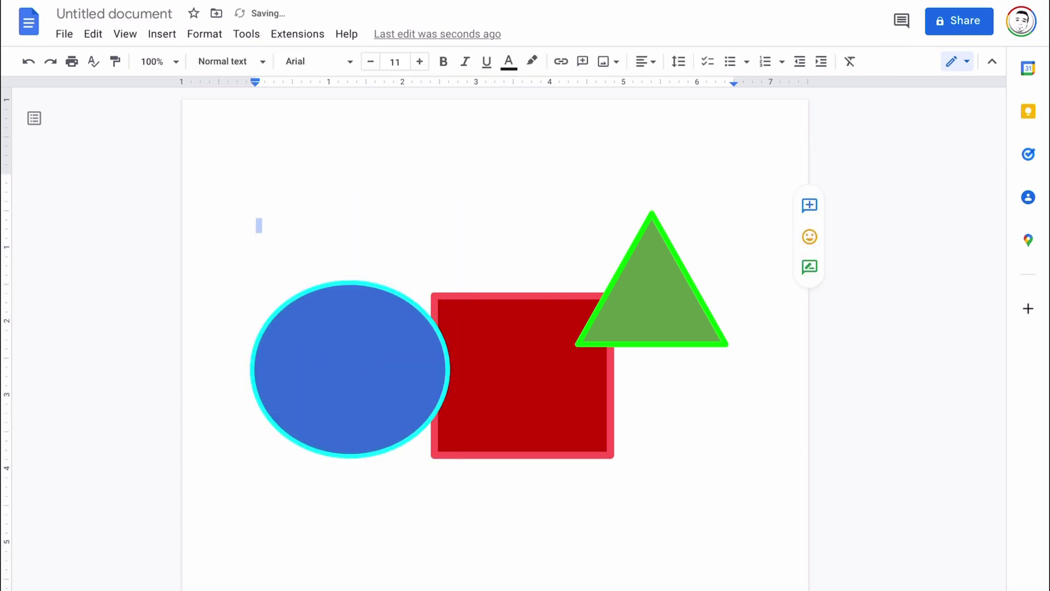
{"action": "double_click", "coordinate": [256, 143]}
{"action": "key", "text": "Escape"}
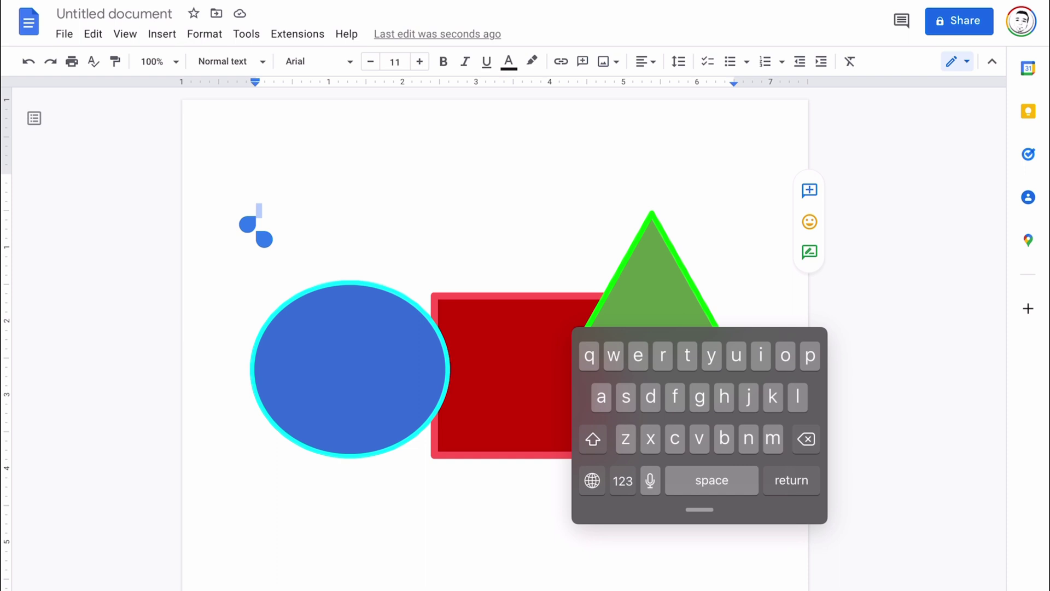
Enter the sentence "This is a video on how to create colored shapes!" on the blank line above the shapes
{"action": "left_click_drag", "start_coordinate": [699, 509], "coordinate": [299, 443]}
{"action": "type", "text": "t"}
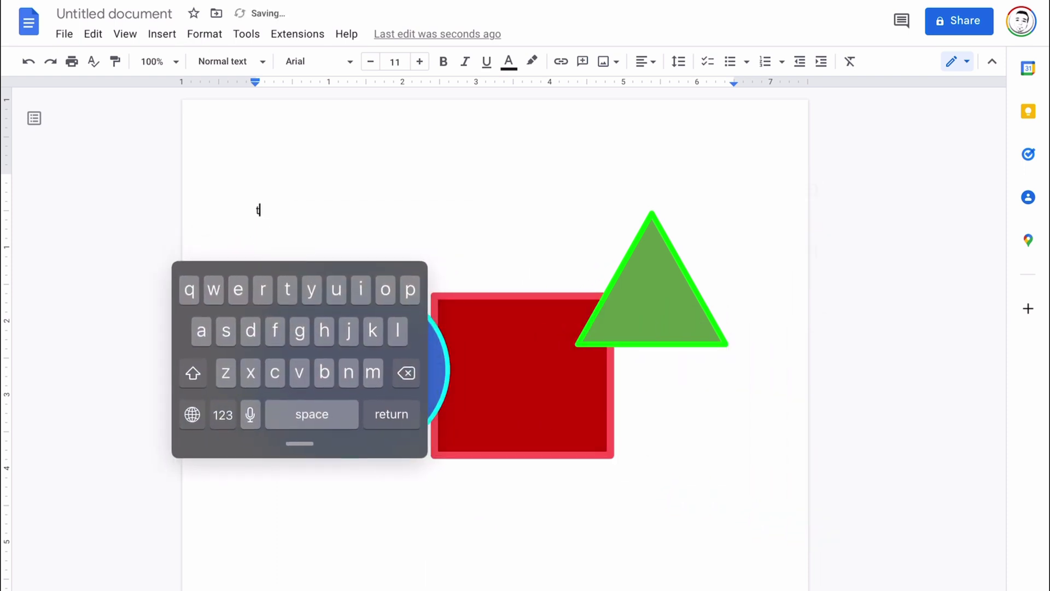
{"action": "key", "text": "BackSpace"}
{"action": "type", "text": "T"}
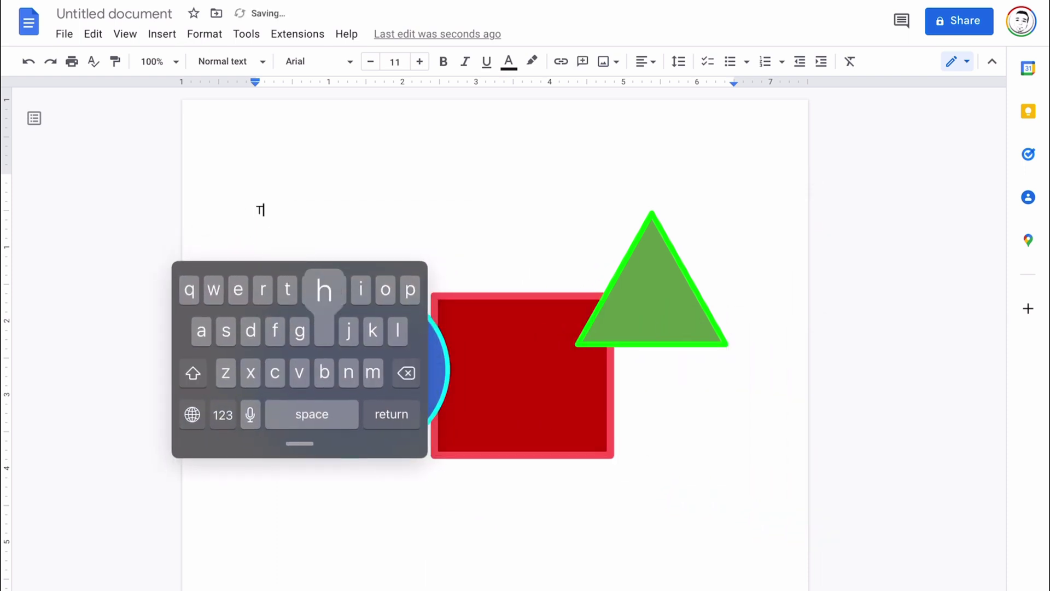
{"action": "type", "text": "his is a v"}
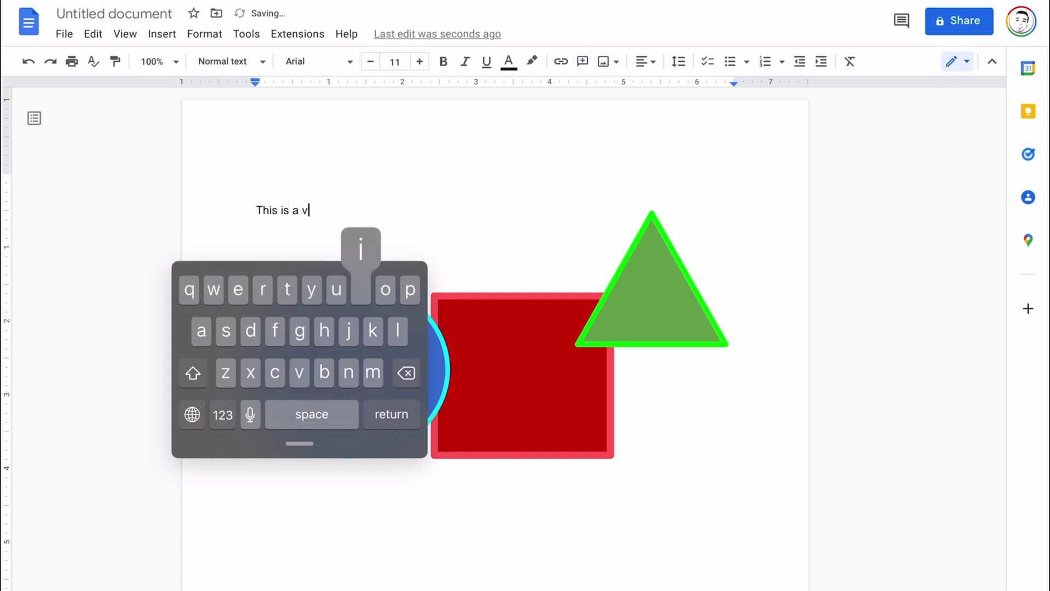
{"action": "type", "text": "ideo o"}
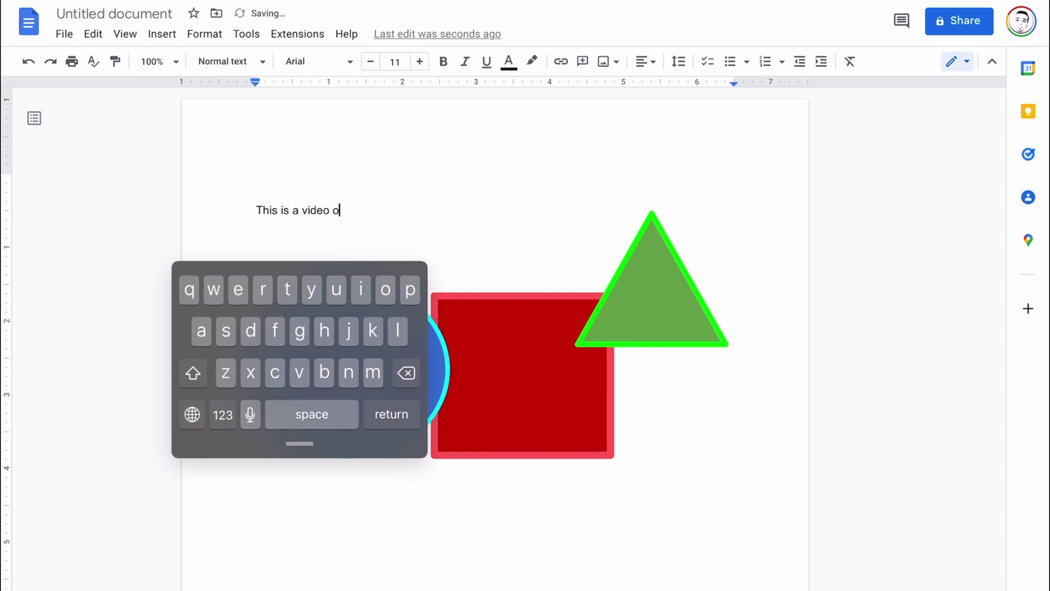
{"action": "type", "text": "n how to create color"}
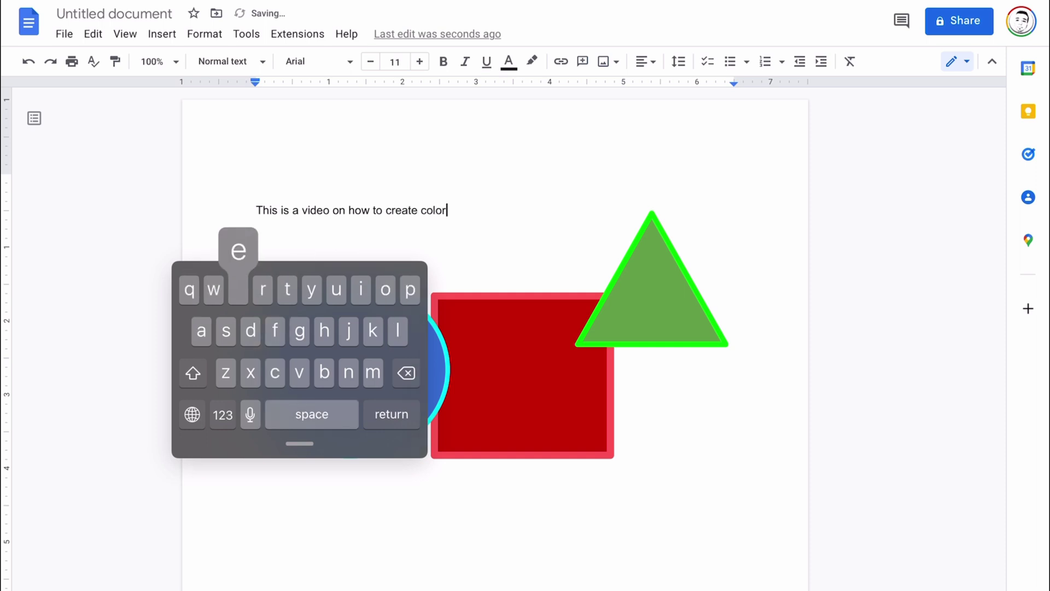
{"action": "type", "text": "ed "}
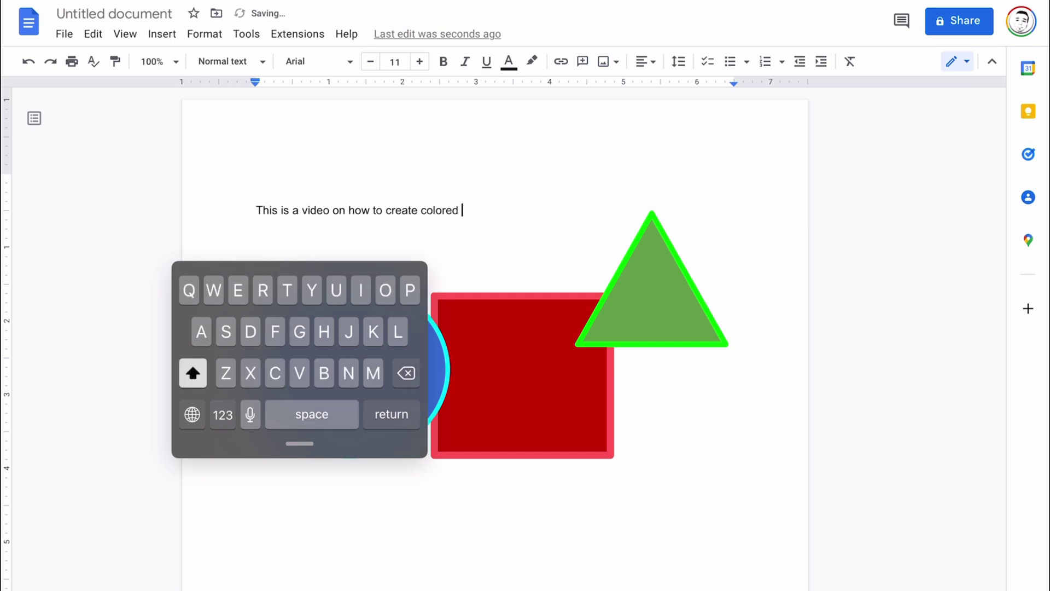
{"action": "type", "text": "shapes"}
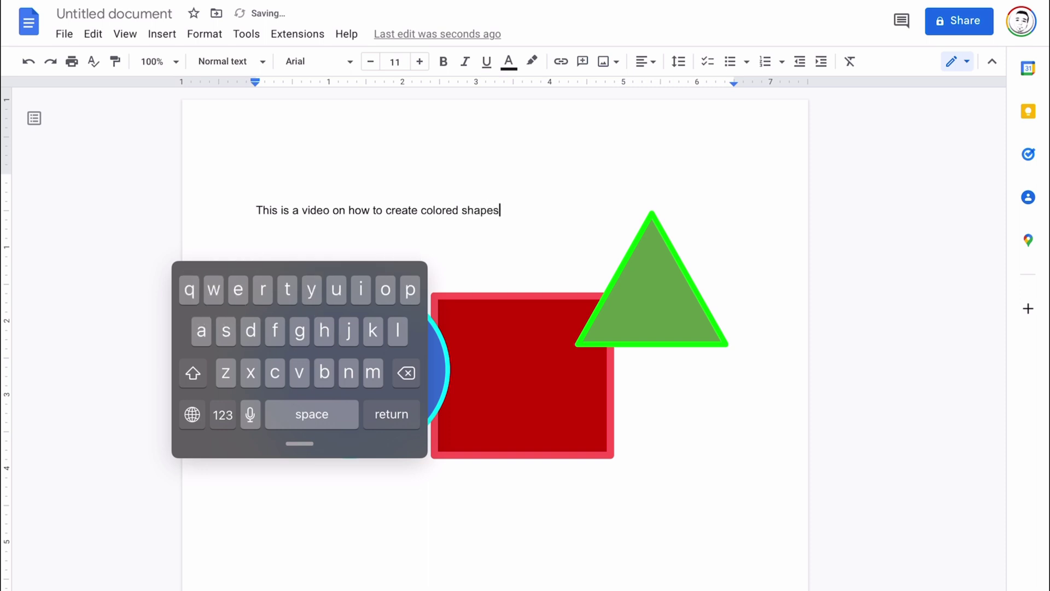
{"action": "left_click", "coordinate": [222, 415]}
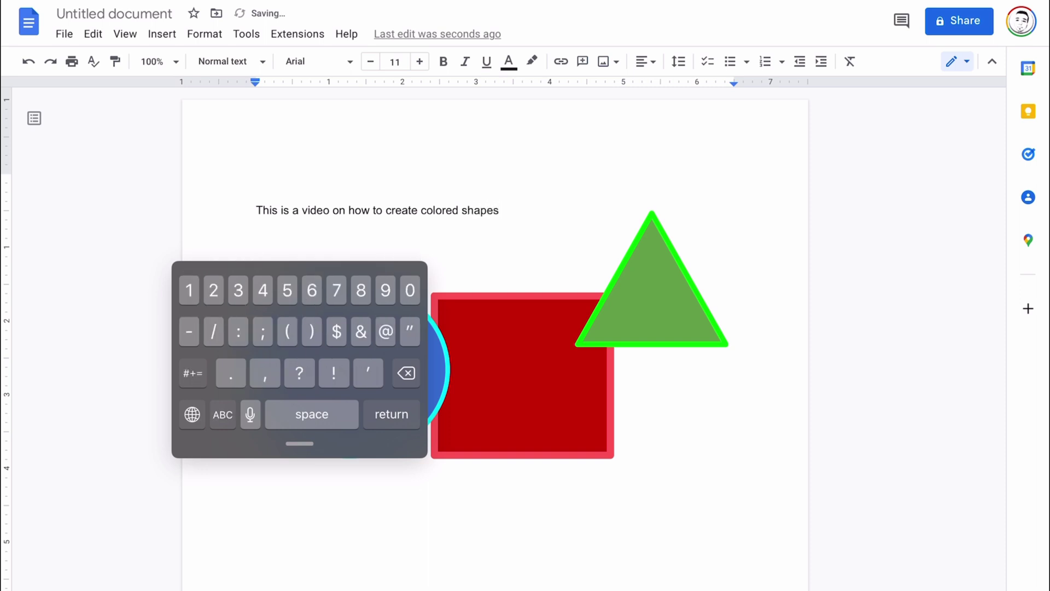
{"action": "type", "text": "!"}
{"action": "left_click_drag", "start_coordinate": [299, 443], "coordinate": [552, 537]}
{"action": "left_click", "coordinate": [256, 522]}
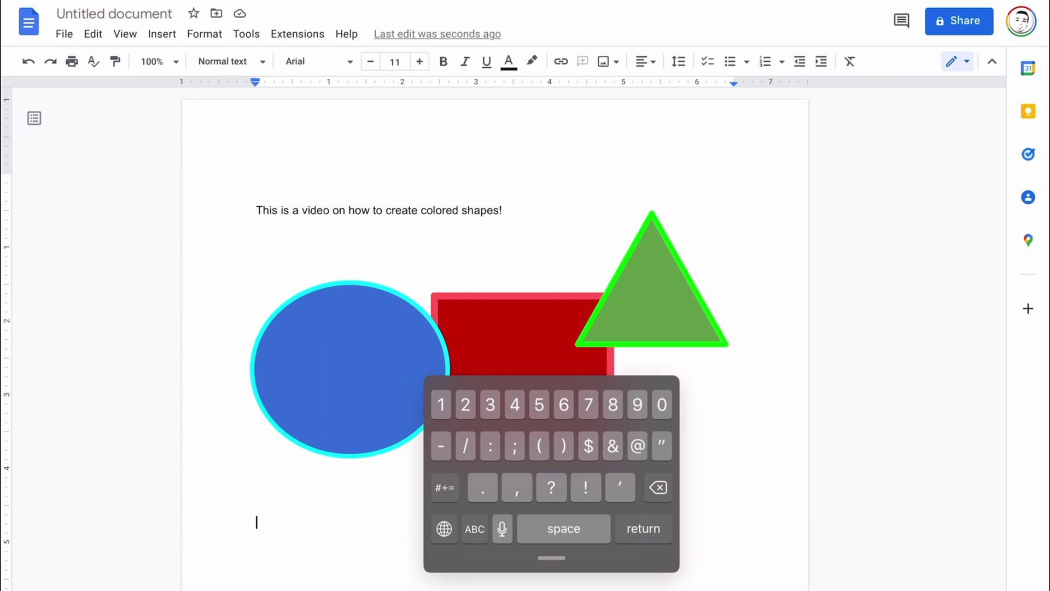
{"action": "left_click_drag", "start_coordinate": [551, 558], "coordinate": [692, 532]}
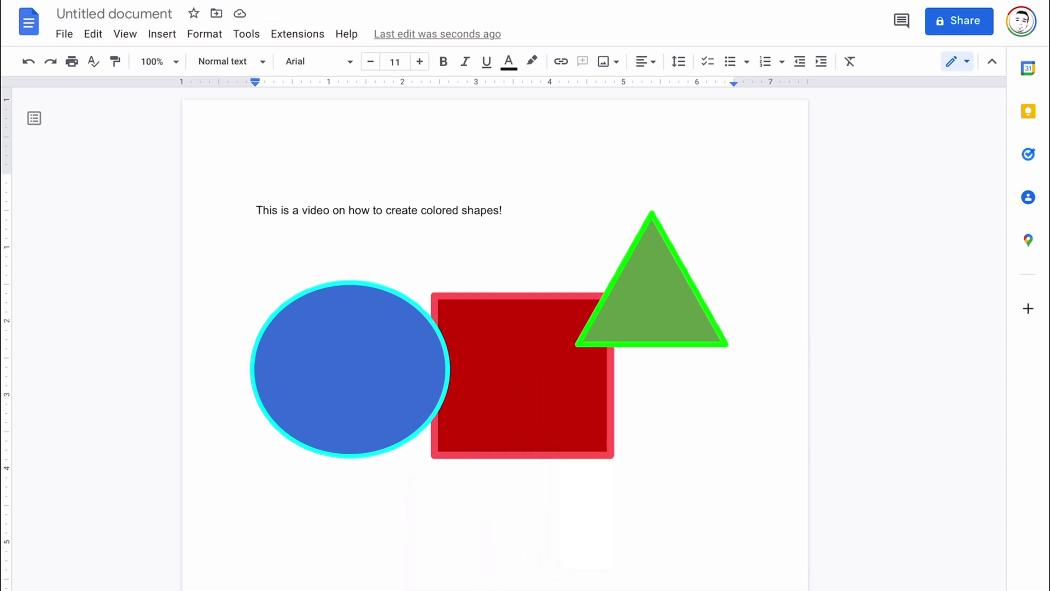
Set the font size of the whole sentence above the shapes to 18
{"action": "double_click", "coordinate": [440, 210]}
{"action": "left_click", "coordinate": [458, 210]}
{"action": "double_click", "coordinate": [480, 210]}
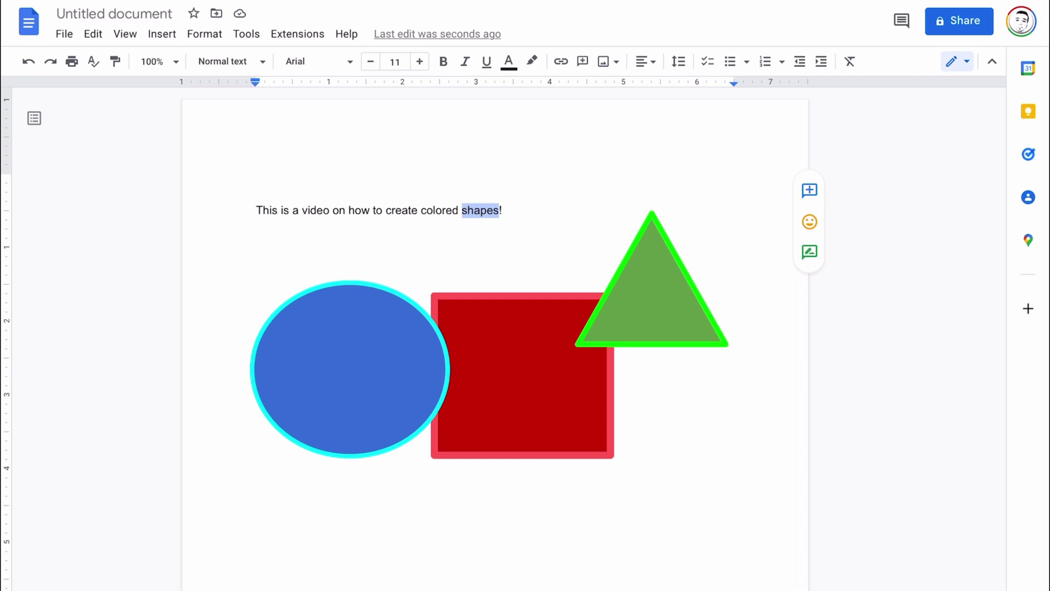
{"action": "left_click", "coordinate": [502, 210]}
{"action": "triple_click", "coordinate": [492, 210]}
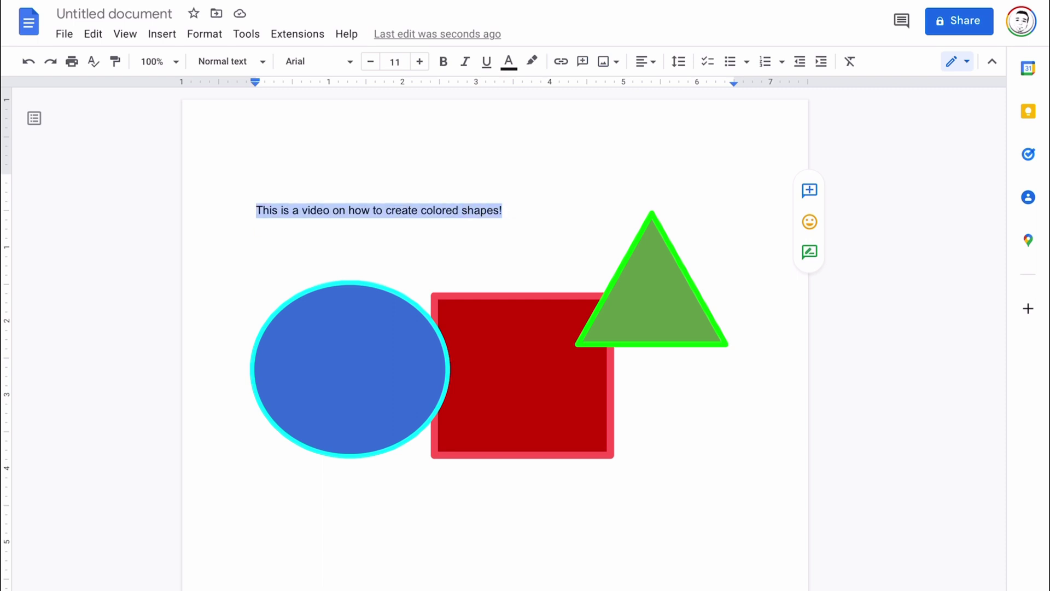
{"action": "left_click", "coordinate": [395, 62]}
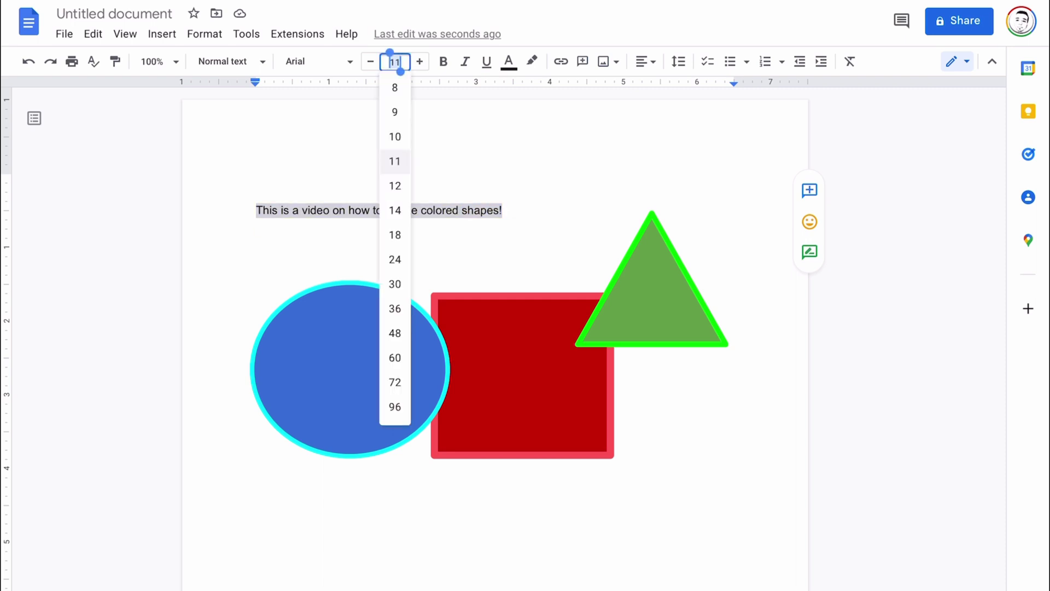
{"action": "left_click", "coordinate": [394, 235]}
{"action": "double_click", "coordinate": [259, 265]}
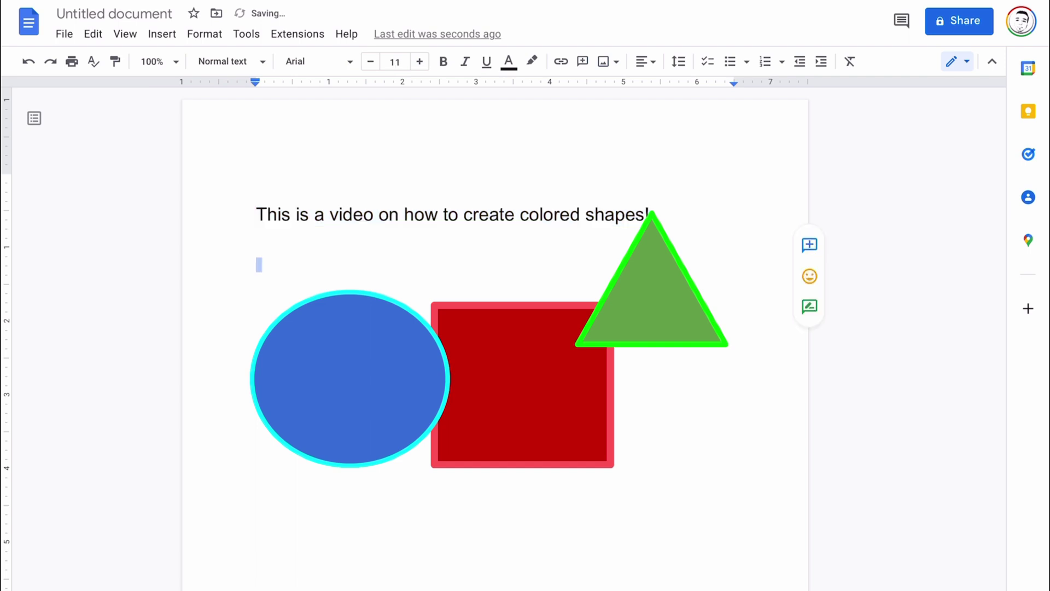
Move the triangle, red rectangle and blue oval down and apart into a separated row beneath the sentence
{"action": "left_click_drag", "start_coordinate": [652, 301], "coordinate": [715, 376]}
{"action": "left_click_drag", "start_coordinate": [523, 384], "coordinate": [541, 346]}
{"action": "left_click_drag", "start_coordinate": [350, 378], "coordinate": [296, 402]}
{"action": "left_click_drag", "start_coordinate": [541, 346], "coordinate": [495, 408]}
{"action": "left_click_drag", "start_coordinate": [715, 366], "coordinate": [700, 394]}
{"action": "mouse_move", "coordinate": [496, 408]}
{"action": "left_mouse_down"}
{"action": "mouse_move", "coordinate": [532, 374]}
{"action": "mouse_move", "coordinate": [487, 416]}
{"action": "mouse_move", "coordinate": [496, 408]}
{"action": "left_mouse_up"}
{"action": "double_click", "coordinate": [259, 318]}
Shrink the red rectangle and the green triangle and move both up closer beneath the sentence
{"action": "left_click", "coordinate": [495, 408]}
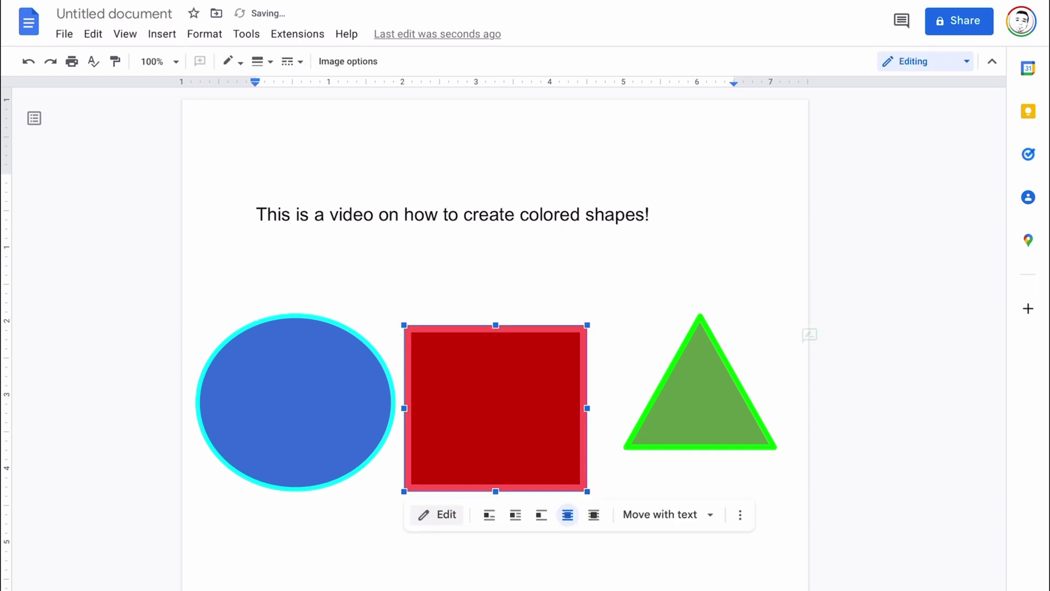
{"action": "left_click_drag", "start_coordinate": [587, 325], "coordinate": [536, 371]}
{"action": "left_click_drag", "start_coordinate": [470, 431], "coordinate": [543, 356]}
{"action": "left_click_drag", "start_coordinate": [700, 383], "coordinate": [713, 355]}
{"action": "left_click_drag", "start_coordinate": [789, 287], "coordinate": [761, 313]}
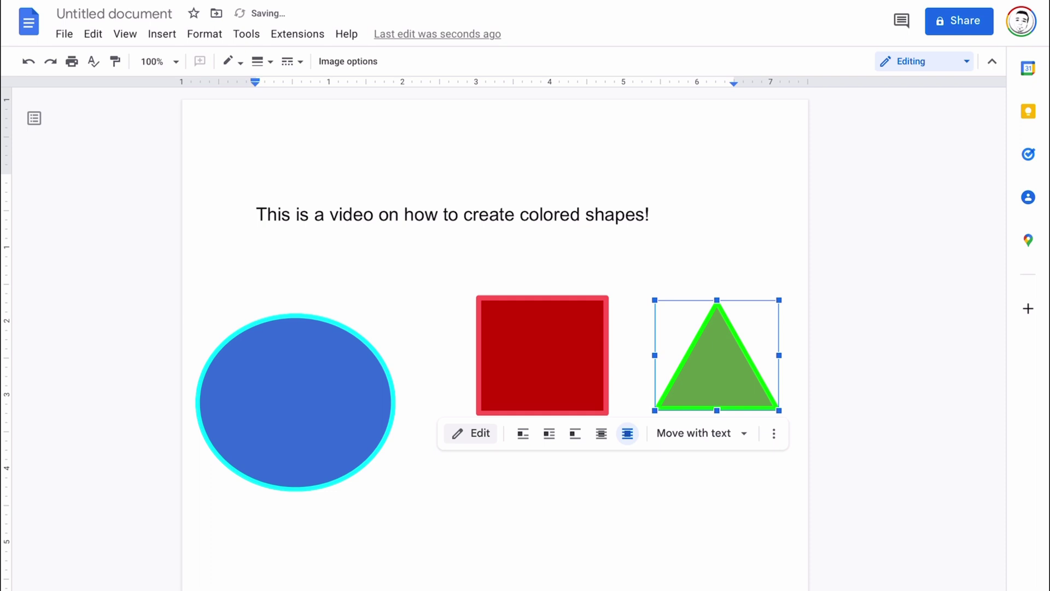
Shrink the blue oval and place it beside the red rectangle at the same height
{"action": "left_click_drag", "start_coordinate": [295, 401], "coordinate": [252, 437]}
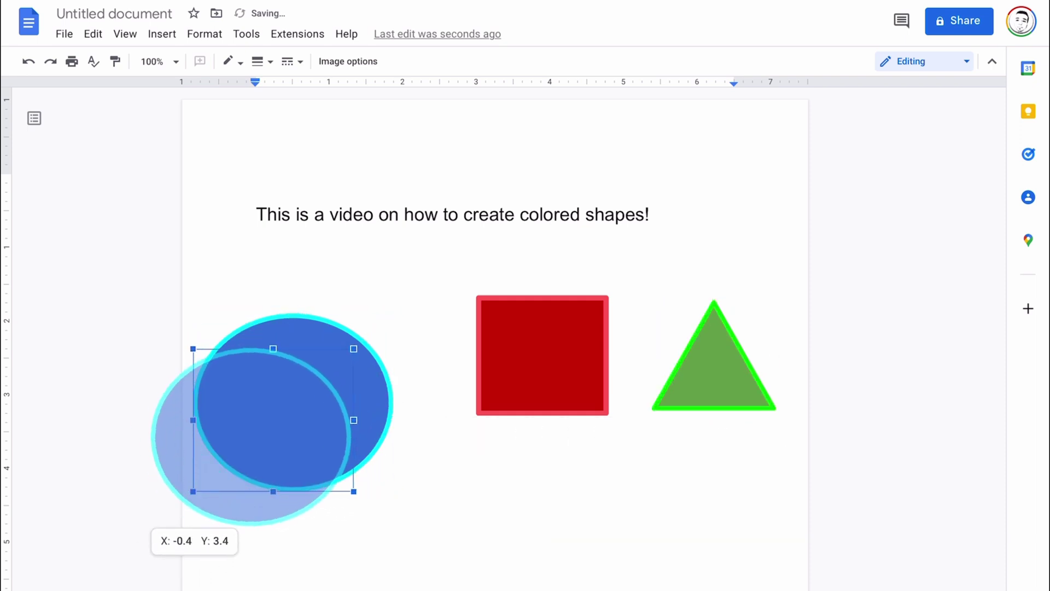
{"action": "left_click_drag", "start_coordinate": [353, 349], "coordinate": [279, 416]}
{"action": "left_click_drag", "start_coordinate": [222, 467], "coordinate": [345, 360]}
Shift the rectangle, triangle and oval sideways to space them out in one row under the sentence, then deselect them
{"action": "left_click_drag", "start_coordinate": [542, 355], "coordinate": [496, 355]}
{"action": "left_click_drag", "start_coordinate": [713, 367], "coordinate": [690, 356]}
{"action": "mouse_move", "coordinate": [690, 355]}
{"action": "left_mouse_down"}
{"action": "mouse_move", "coordinate": [674, 356]}
{"action": "mouse_move", "coordinate": [683, 365]}
{"action": "left_mouse_up"}
{"action": "double_click", "coordinate": [259, 264]}
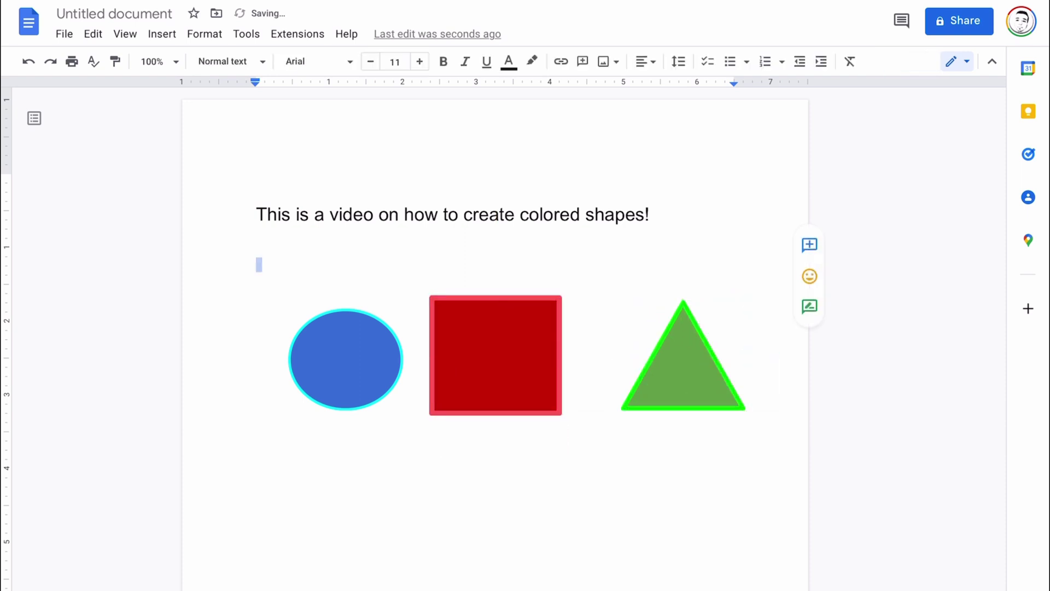
{"action": "left_click", "coordinate": [346, 359]}
{"action": "left_click_drag", "start_coordinate": [345, 360], "coordinate": [320, 360]}
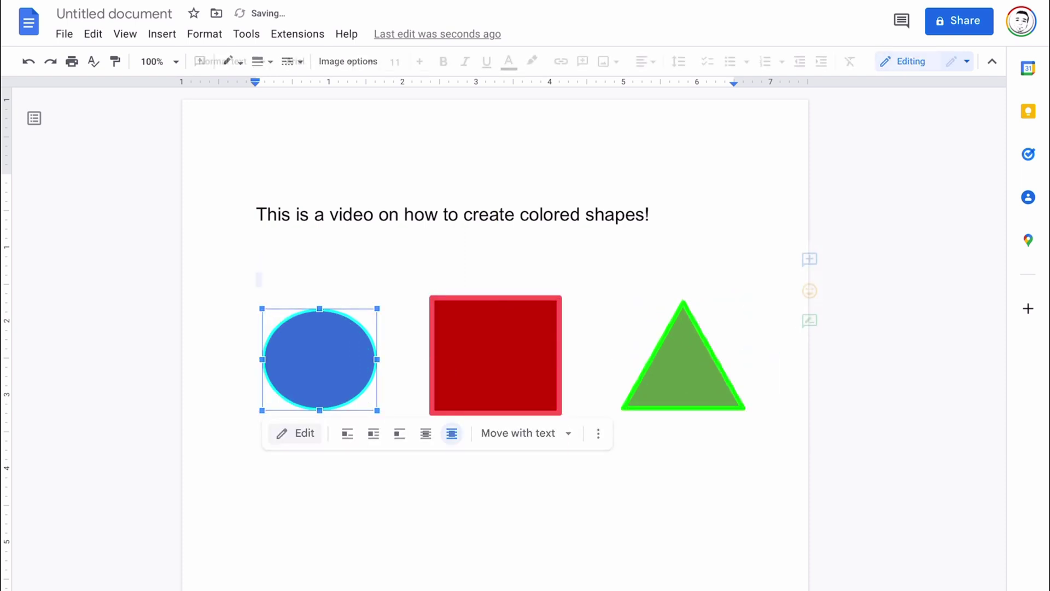
{"action": "double_click", "coordinate": [258, 280]}
{"action": "double_click", "coordinate": [259, 197]}
{"action": "double_click", "coordinate": [259, 474]}
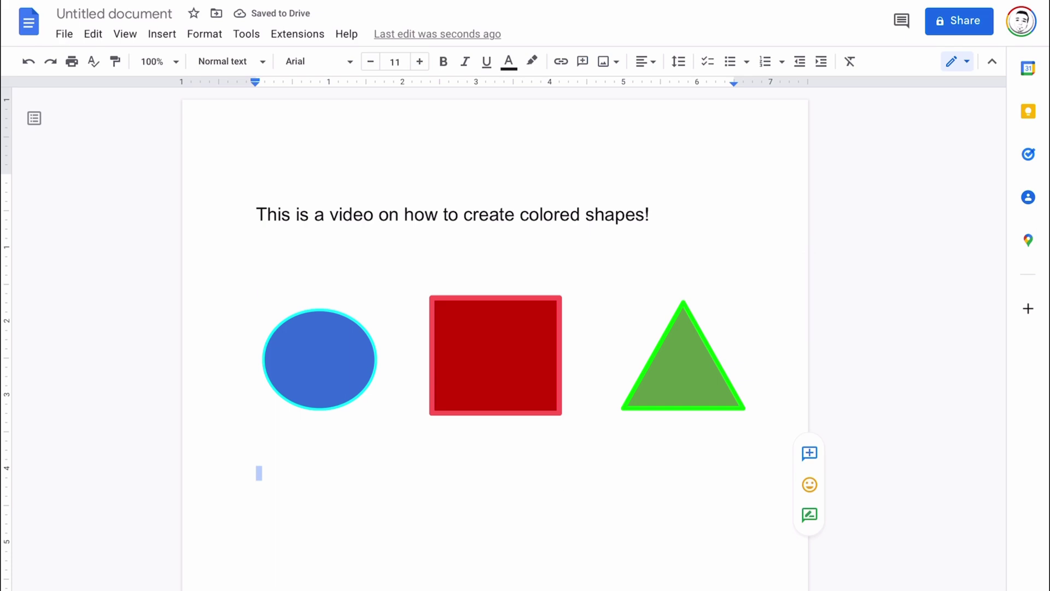